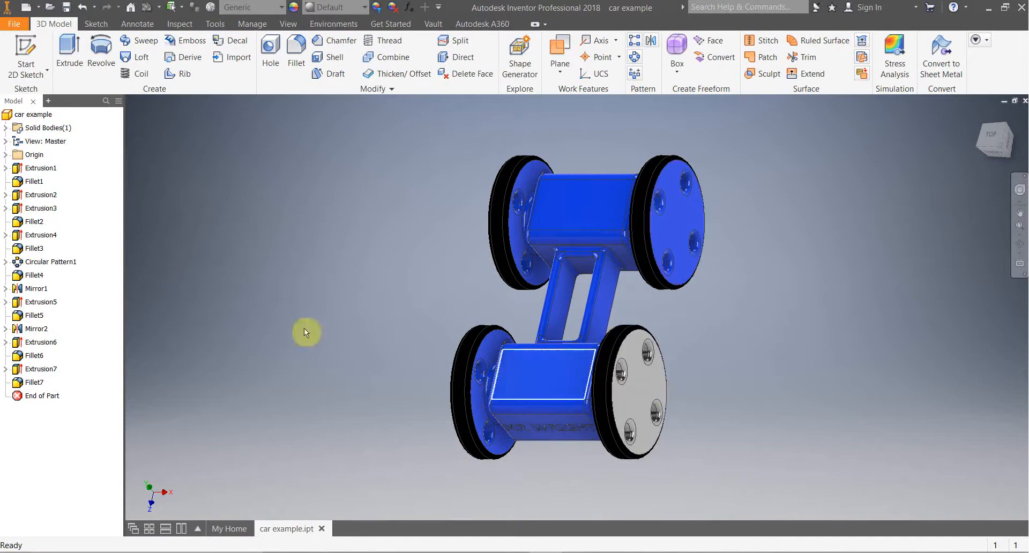
- Edit the circular pattern of the wheel holes so that it has 8 occurrences around 360 degrees
double_click(21, 262)
left_click(212, 288)
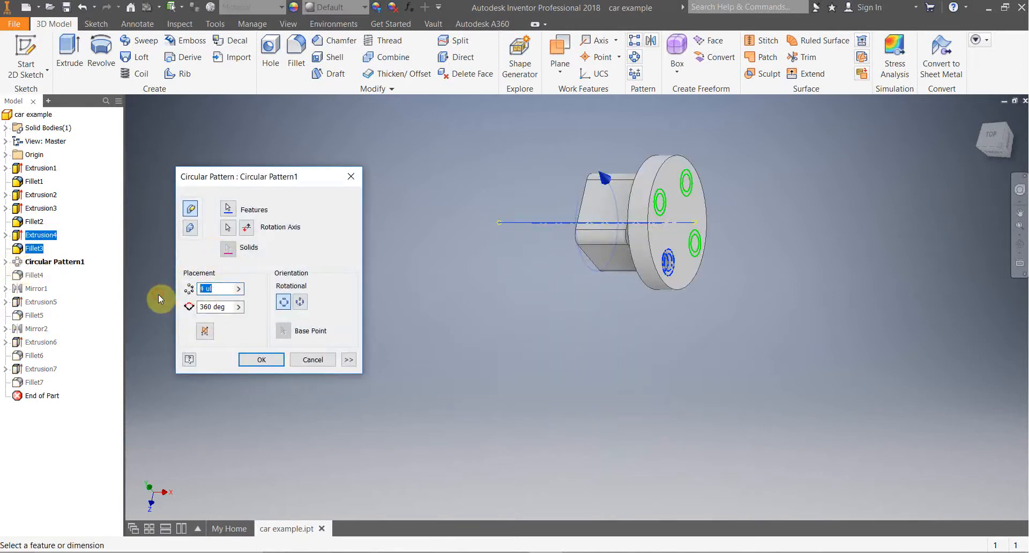
type("8")
left_click(255, 362)
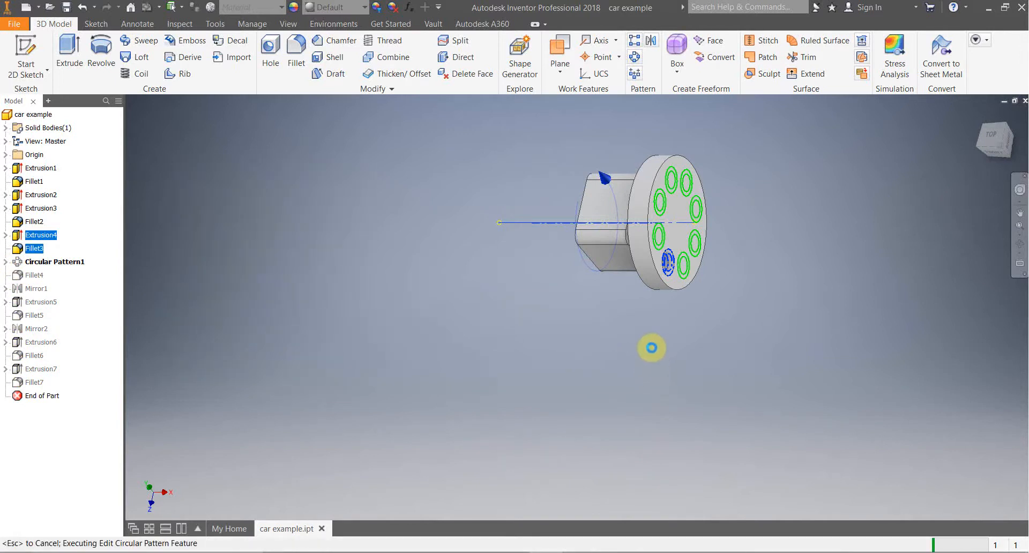
middle_click_drag(576, 418, 452, 397, "shift")
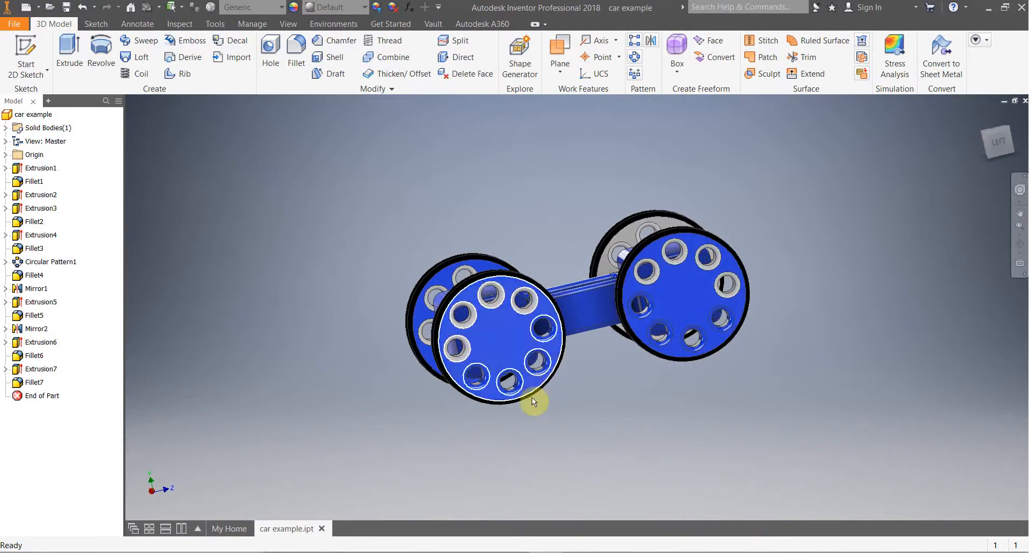
middle_click_drag(531, 425, 468, 407, "shift")
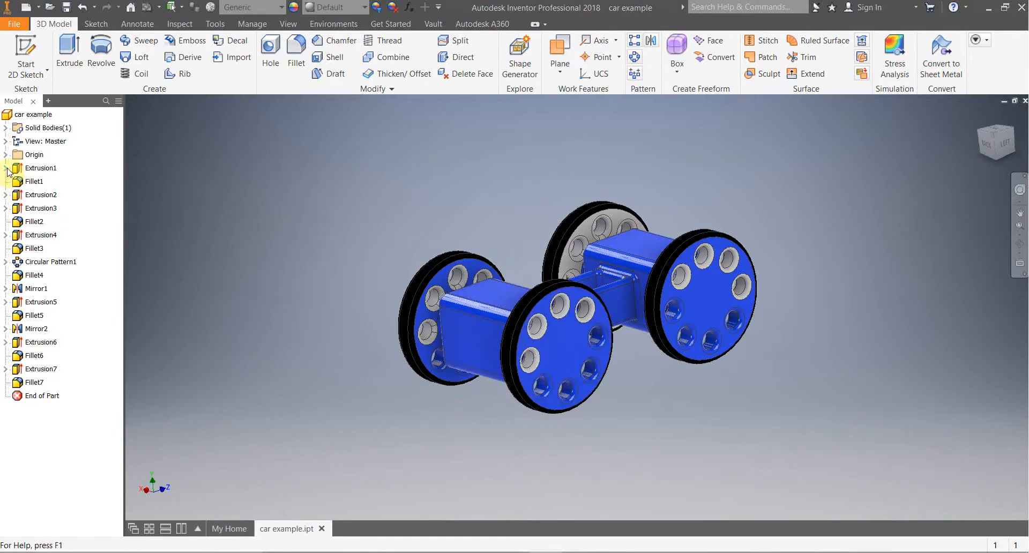
- Edit the wheel sketch under Extrusion3, set the circle's diameter to 75 mm and finish the sketch
left_click(6, 209)
double_click(29, 223)
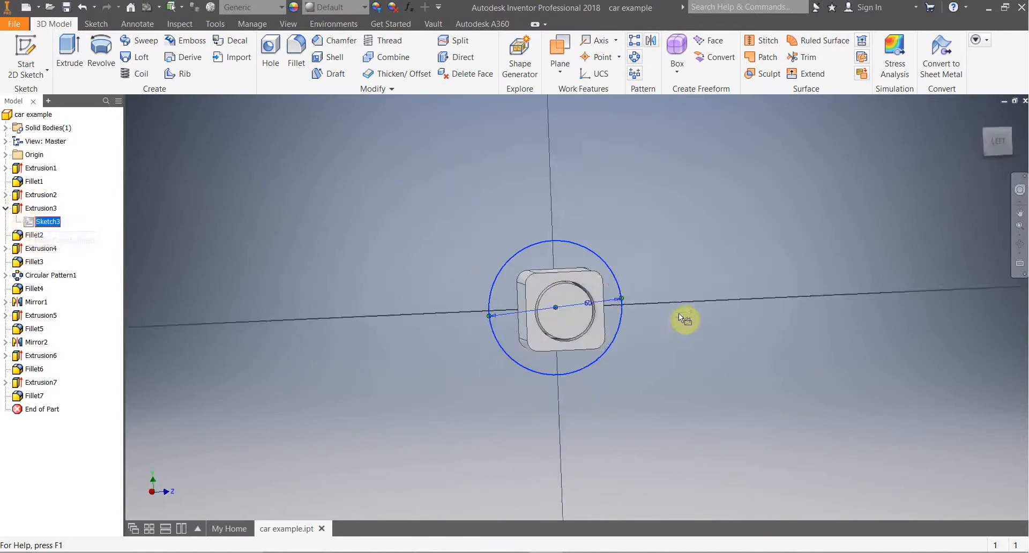
double_click(615, 303)
type("75")
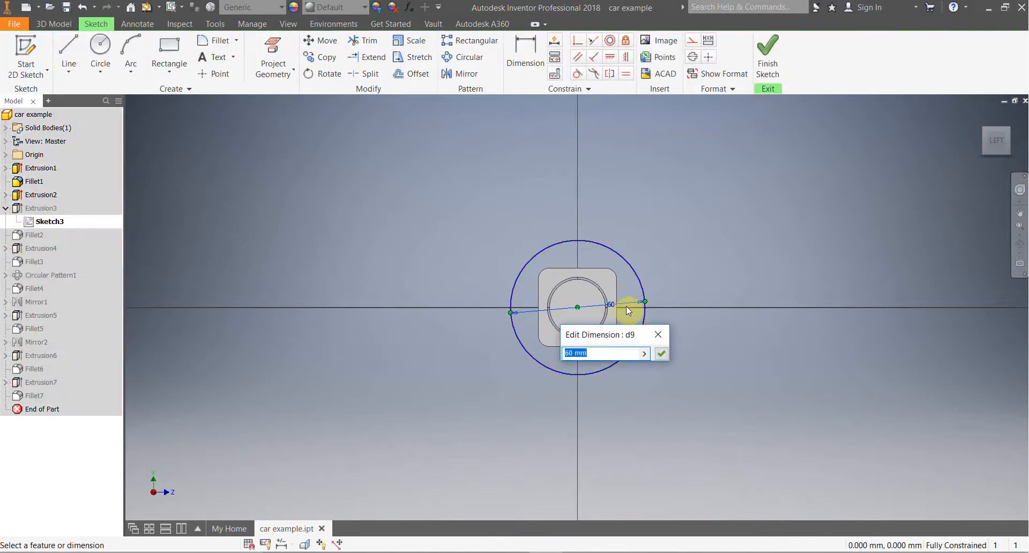
left_click(661, 353)
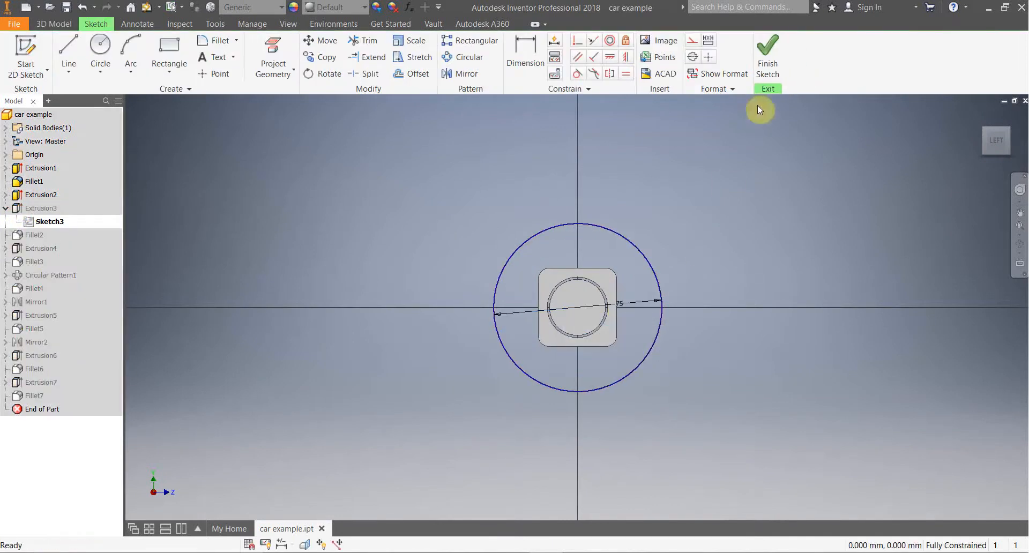
left_click(767, 54)
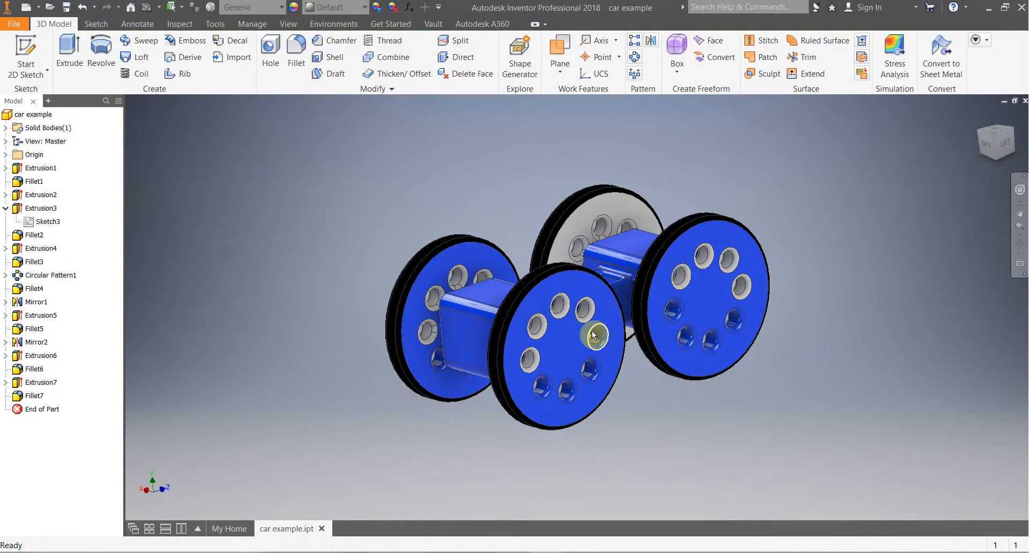
left_click(594, 335)
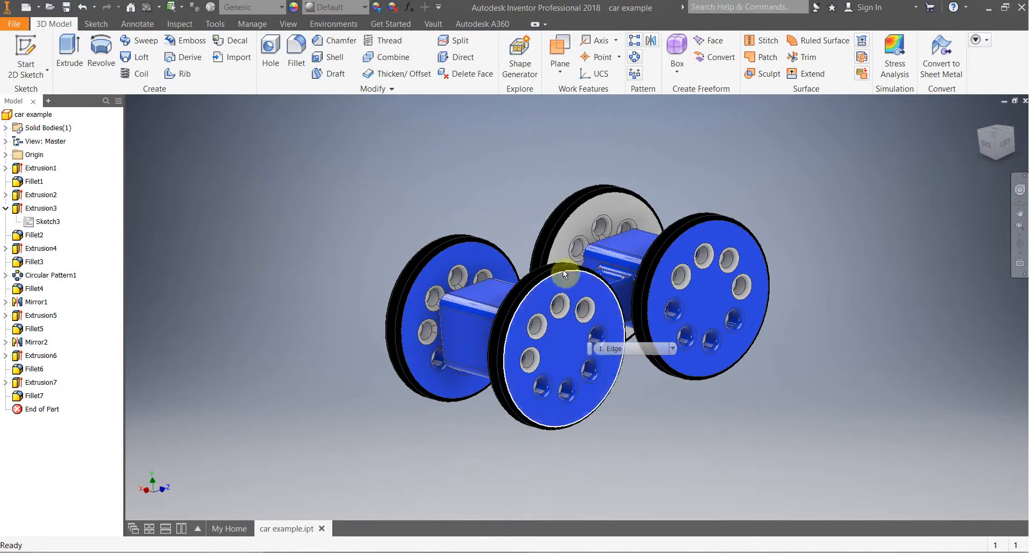
- Create a new part from the metric Standard (mm).ipt template and accept the style conflict notice
left_click(21, 22)
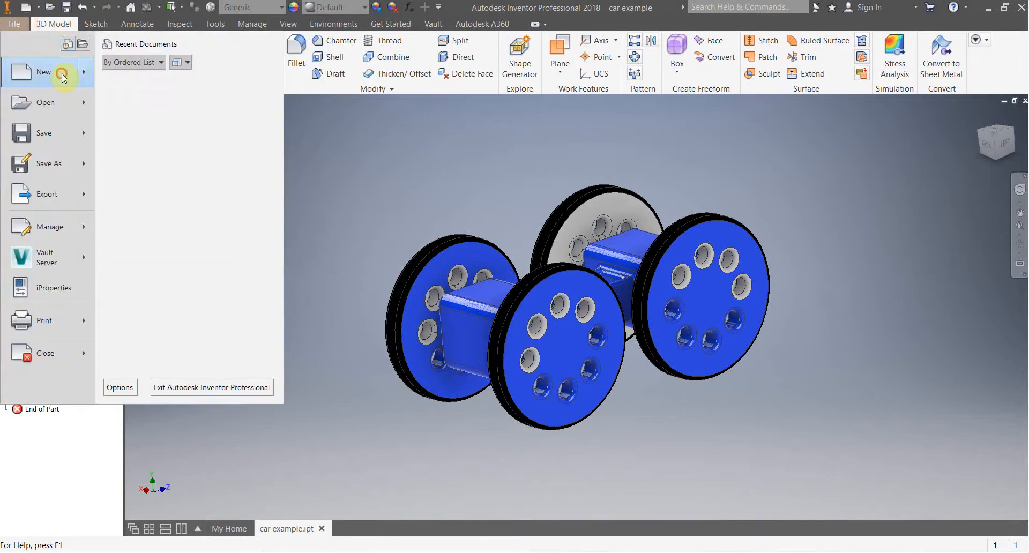
left_click(571, 143)
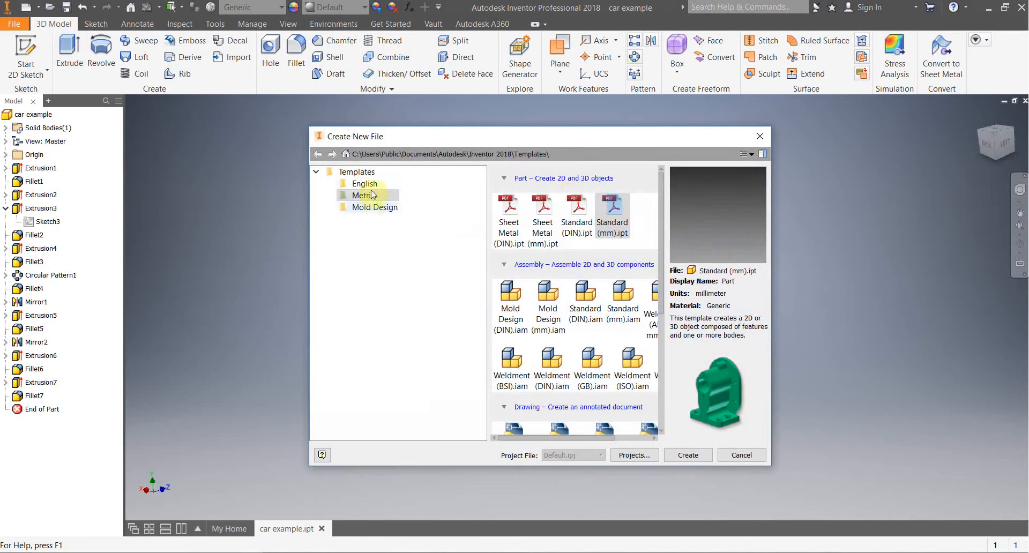
left_click(612, 215)
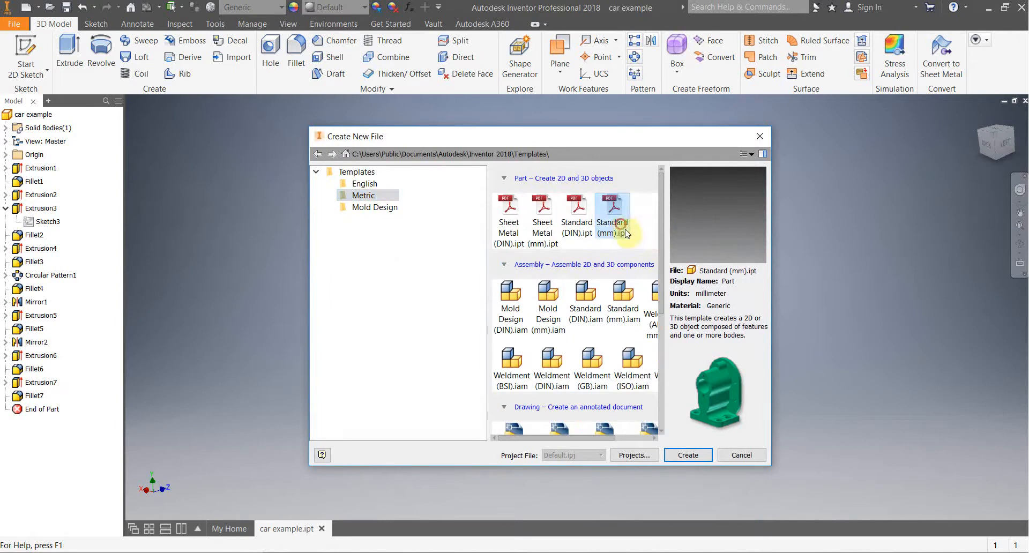
left_click(686, 454)
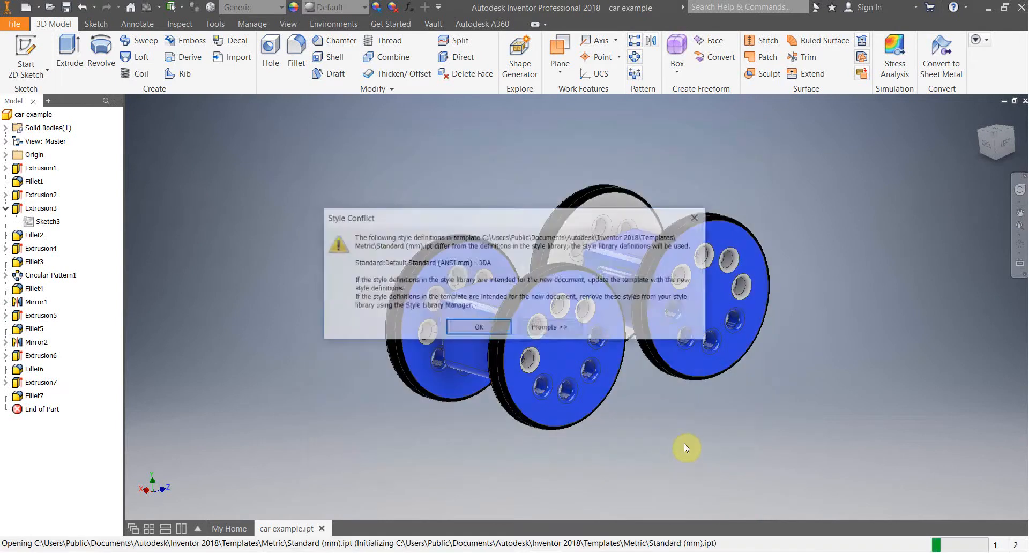
left_click(479, 328)
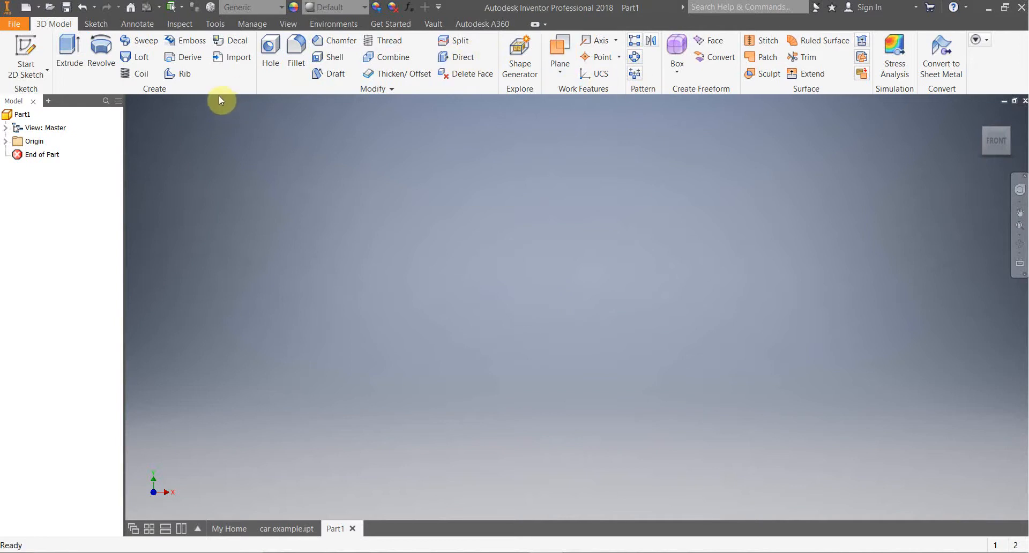
- Start a sketch on the YZ plane and draw two concentric circles at the origin, 20 mm and 21 mm in diameter
left_click(26, 45)
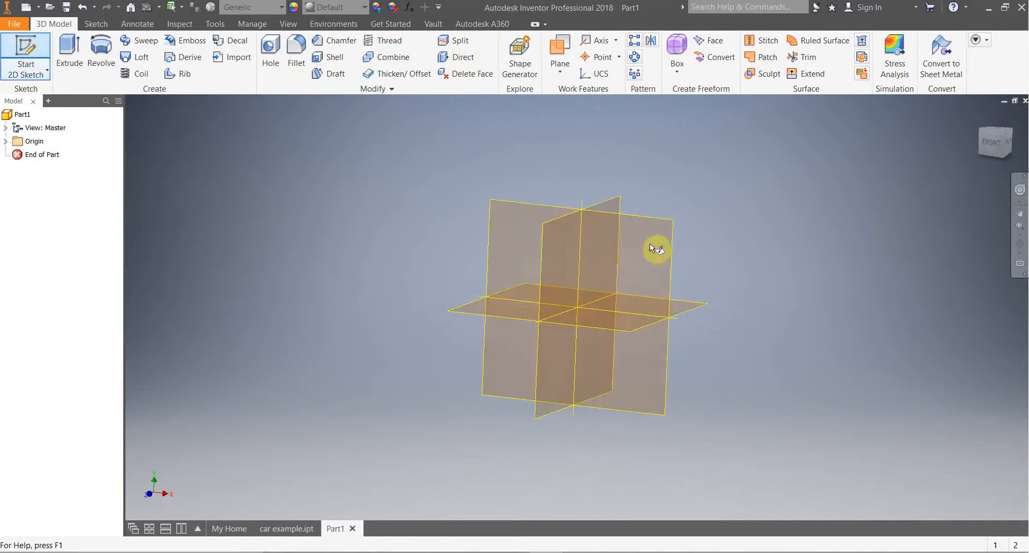
left_click(540, 268)
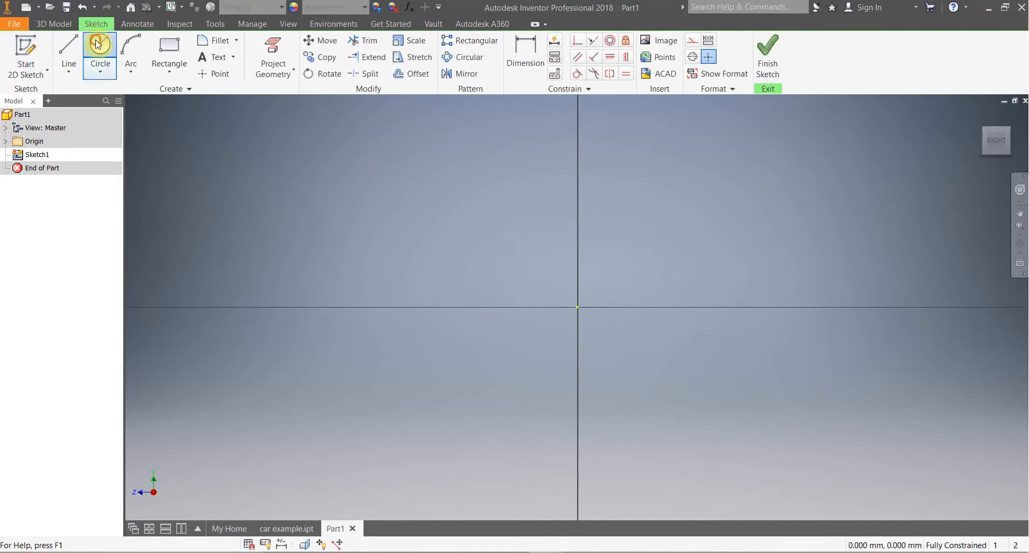
left_click(99, 45)
left_click(577, 307)
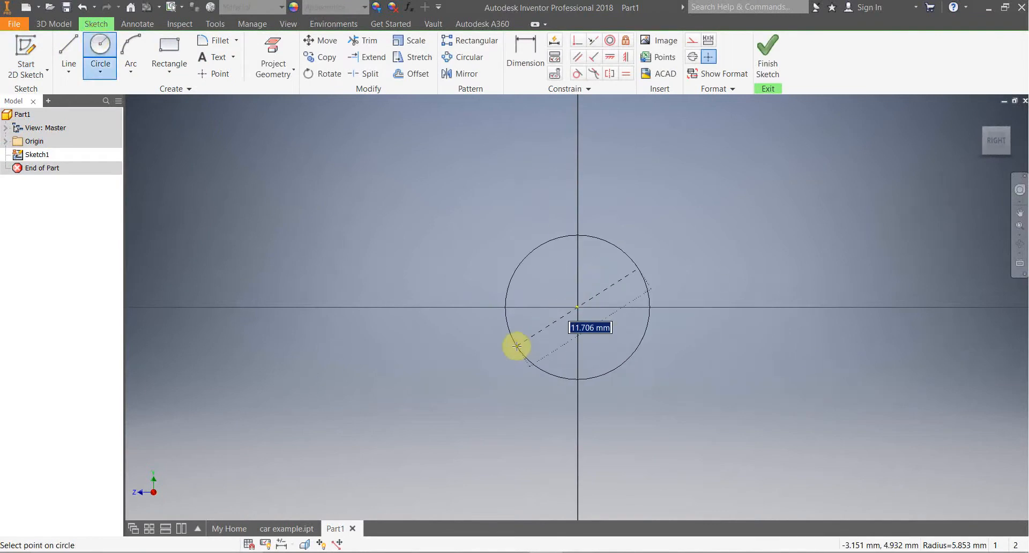
type("20")
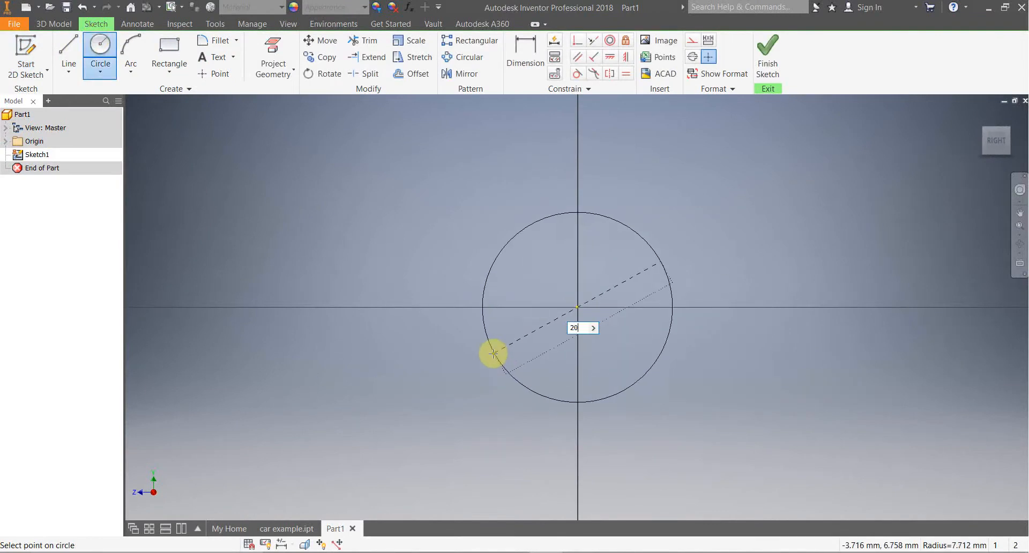
key("Return")
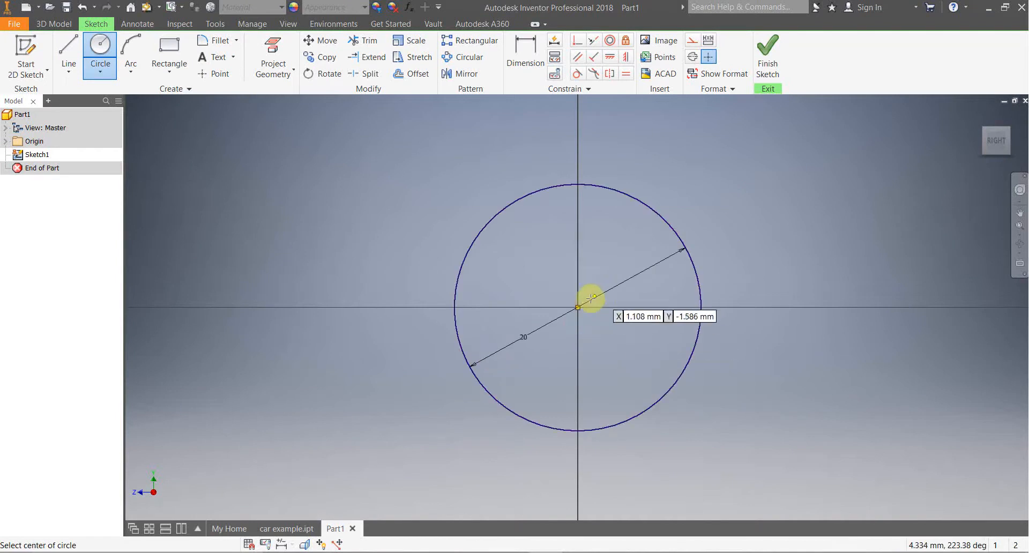
left_click(578, 307)
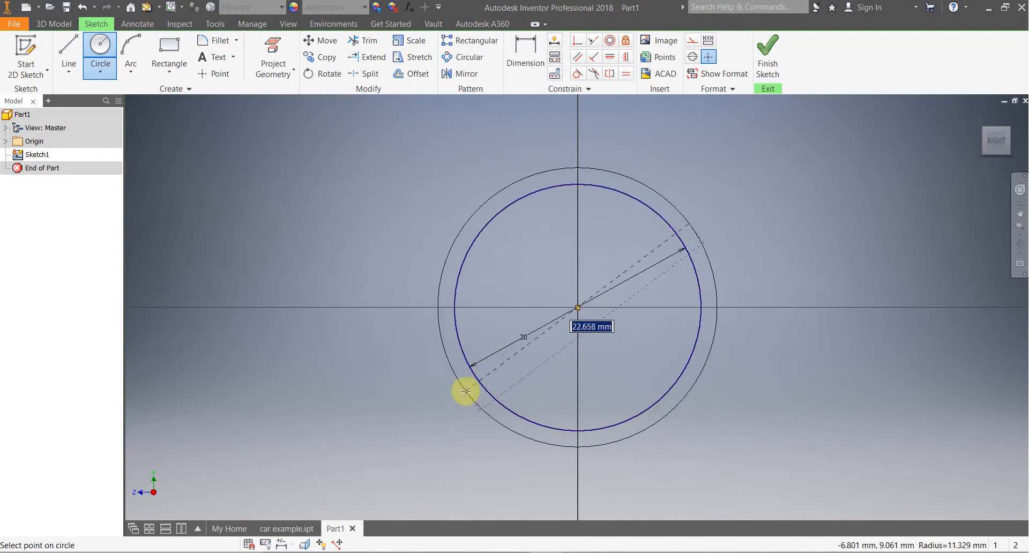
type("21")
key("Return")
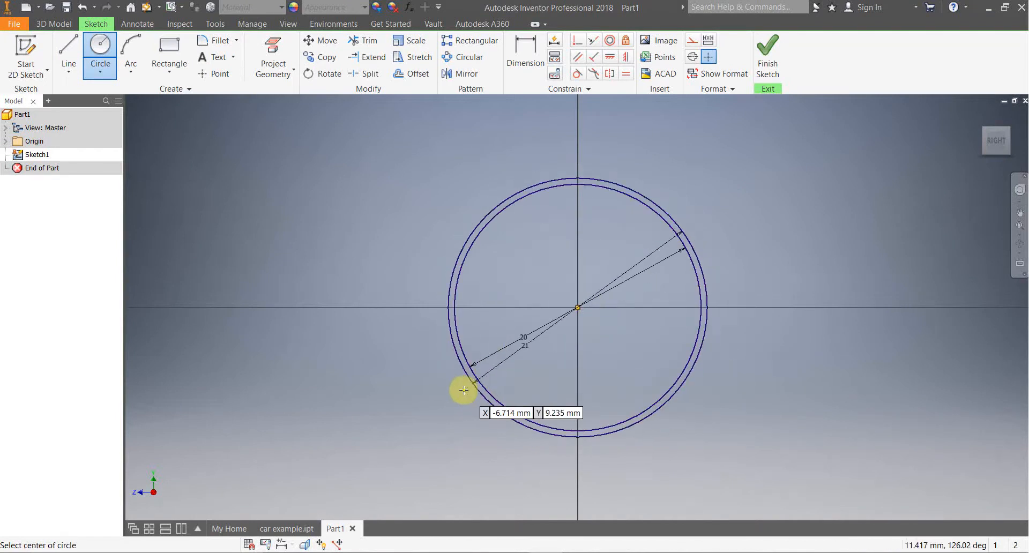
- Add a 25 by 25 mm two-point center rectangle centered on the origin and finish the sketch
left_click(167, 67)
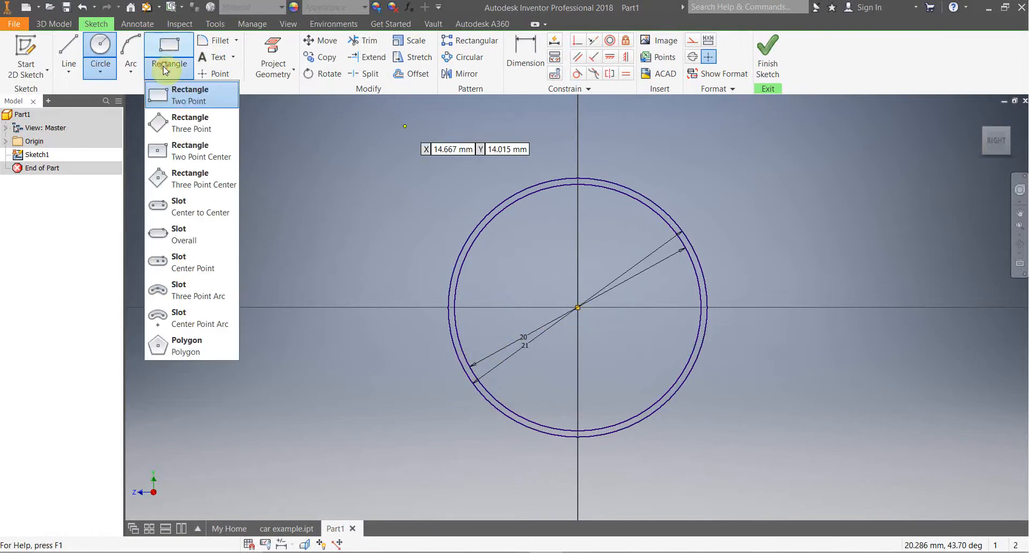
left_click(190, 158)
left_click(576, 306)
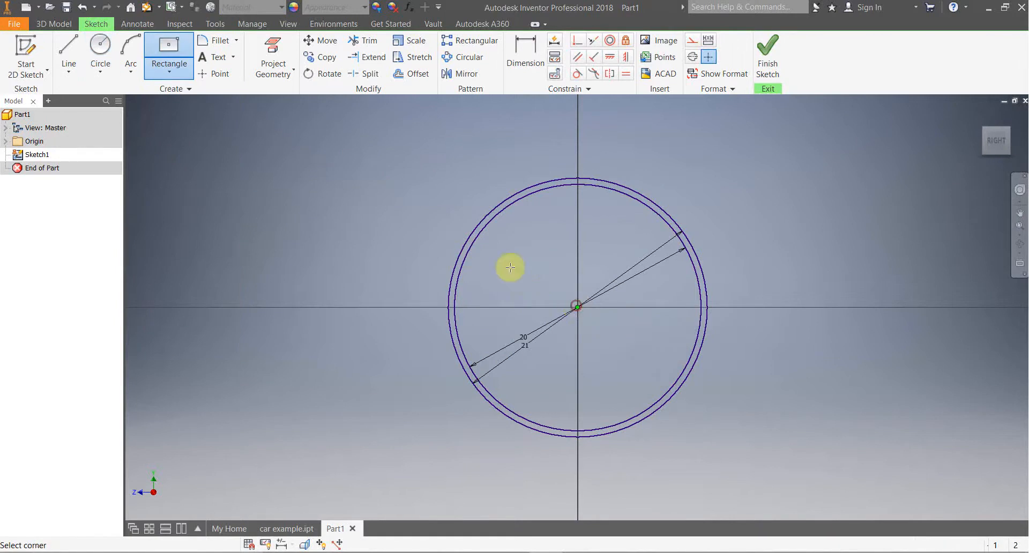
type("25")
key("Tab")
type("25")
key("Return")
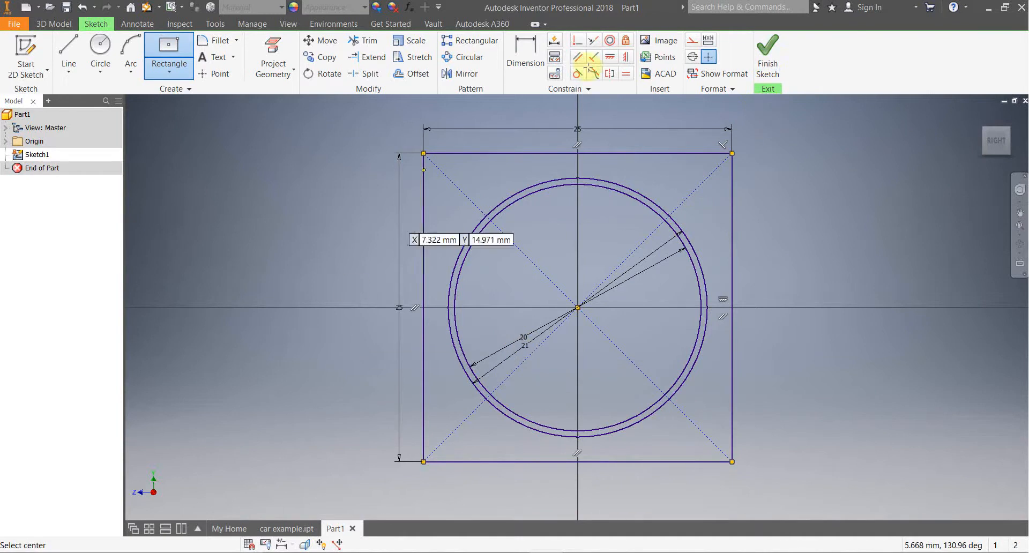
left_click(771, 59)
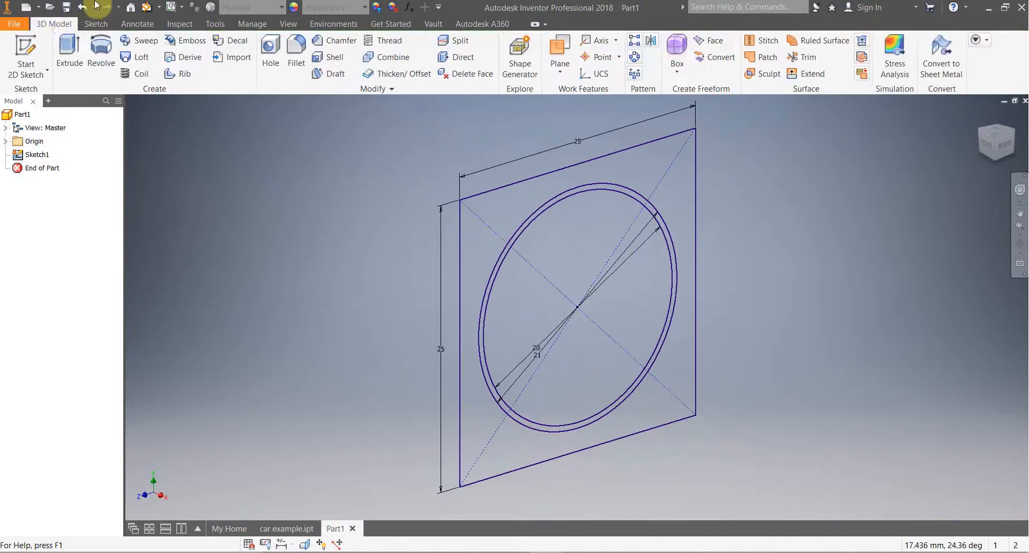
- Extrude the outer square region and the inner circle 15 mm, leaving out the thin ring between the two circles
left_click(68, 48)
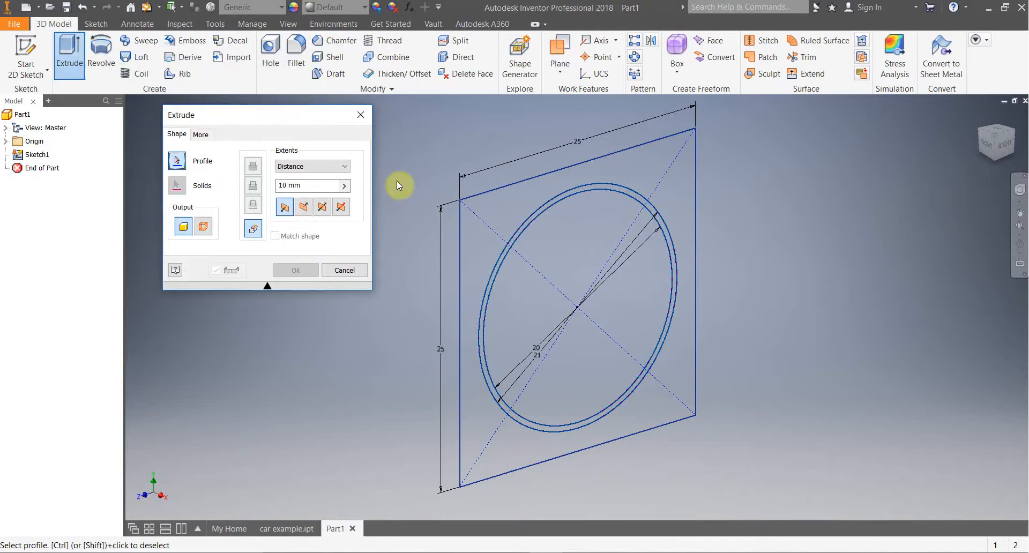
left_click(500, 214)
left_click(640, 320)
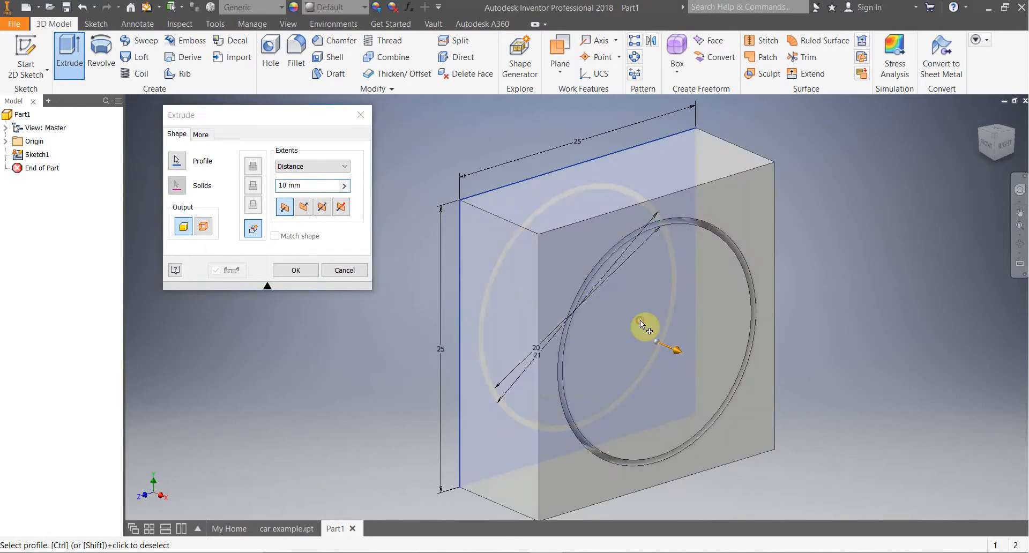
left_click_drag(306, 185, 267, 194)
type("15")
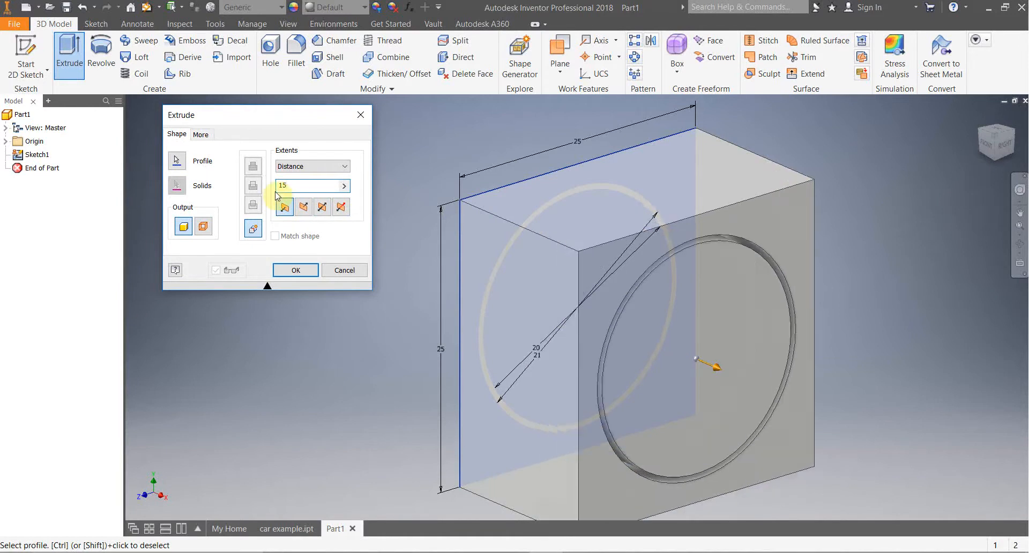
key("Return")
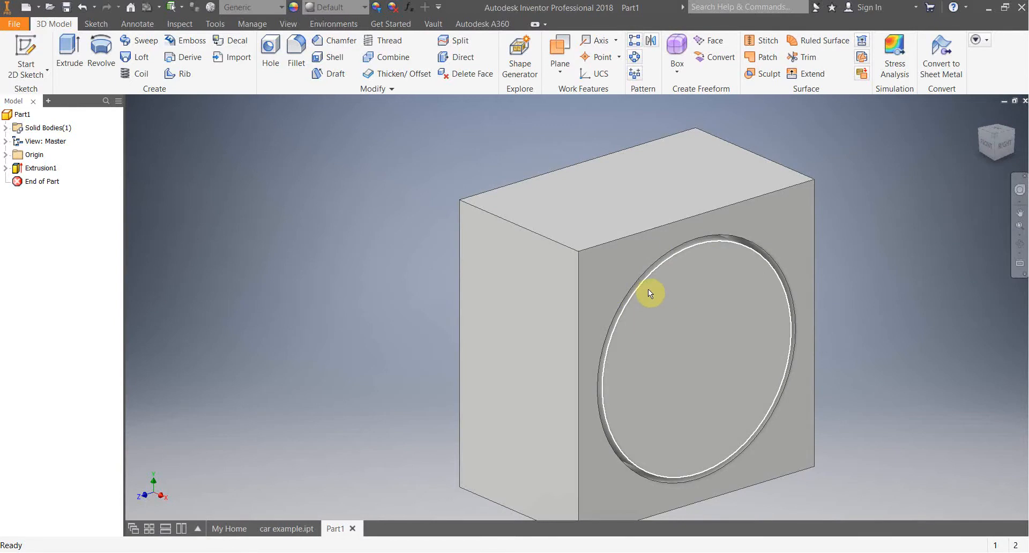
mouse_move(648, 289)
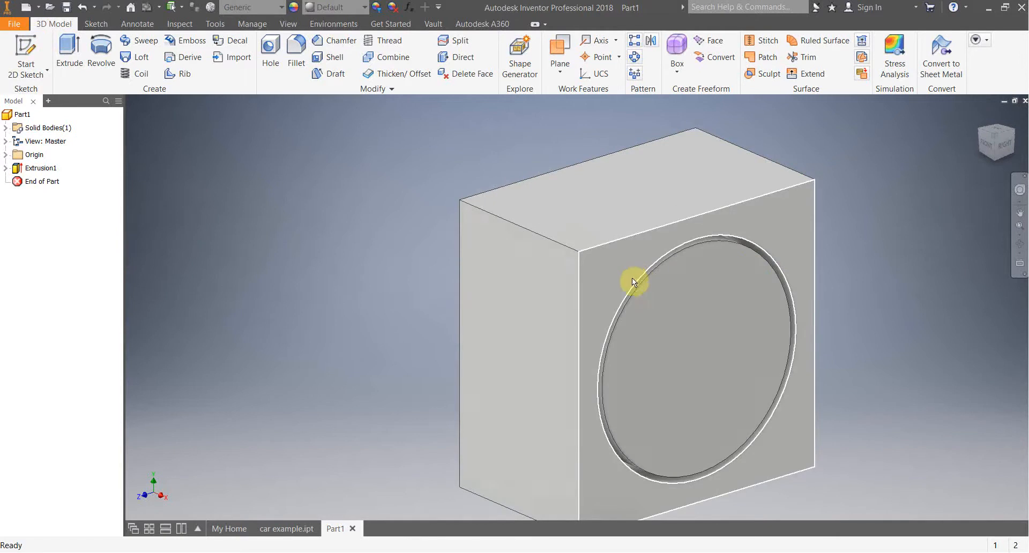
right_click(373, 304)
key("Escape")
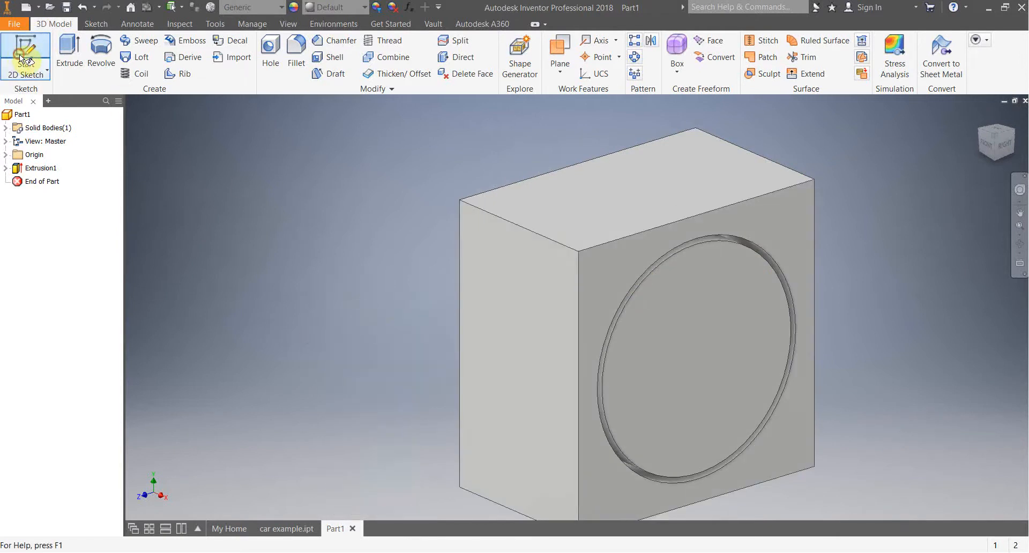
- Start a new 2D sketch on the end face of the inner cylinder
left_click(22, 58)
left_click(725, 345)
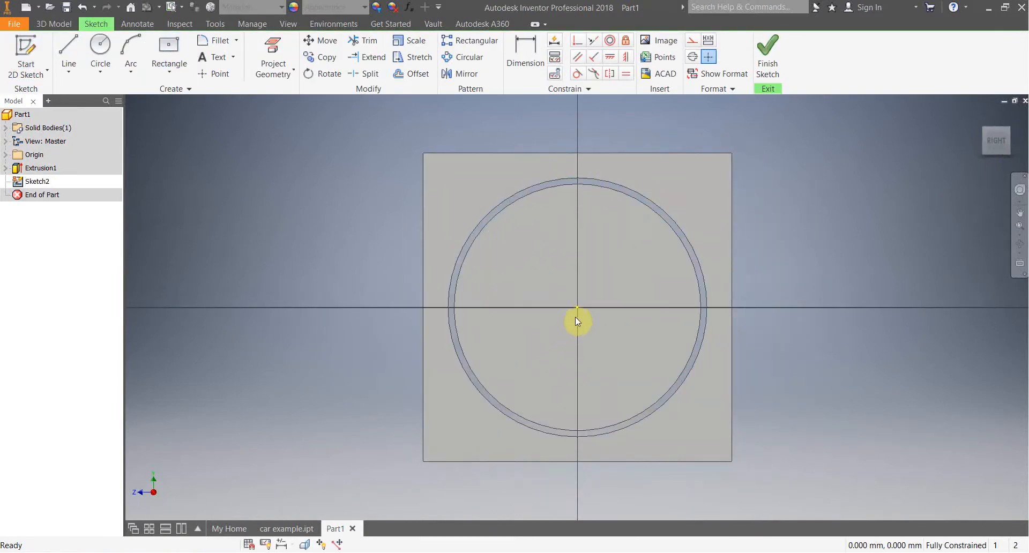
left_click(100, 45)
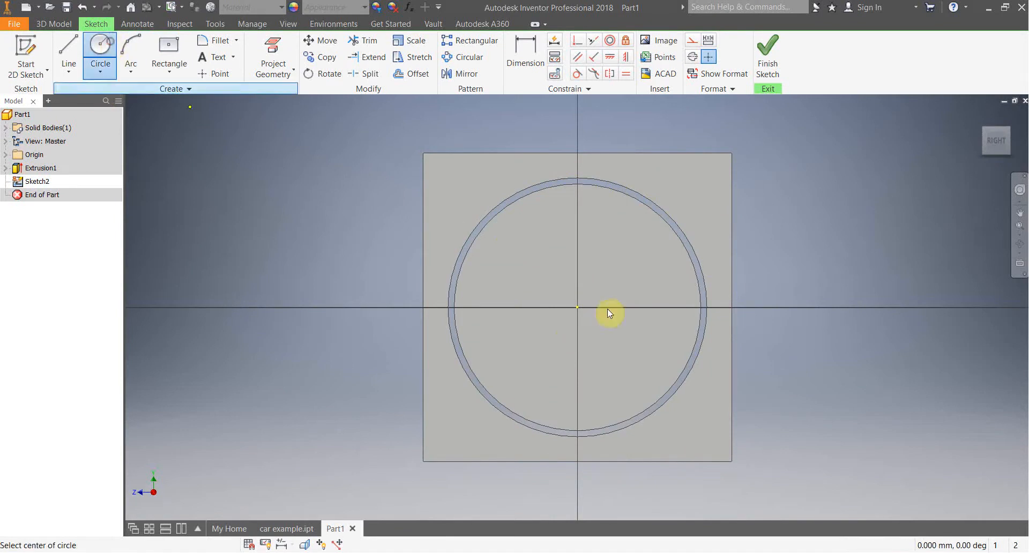
left_click(578, 307)
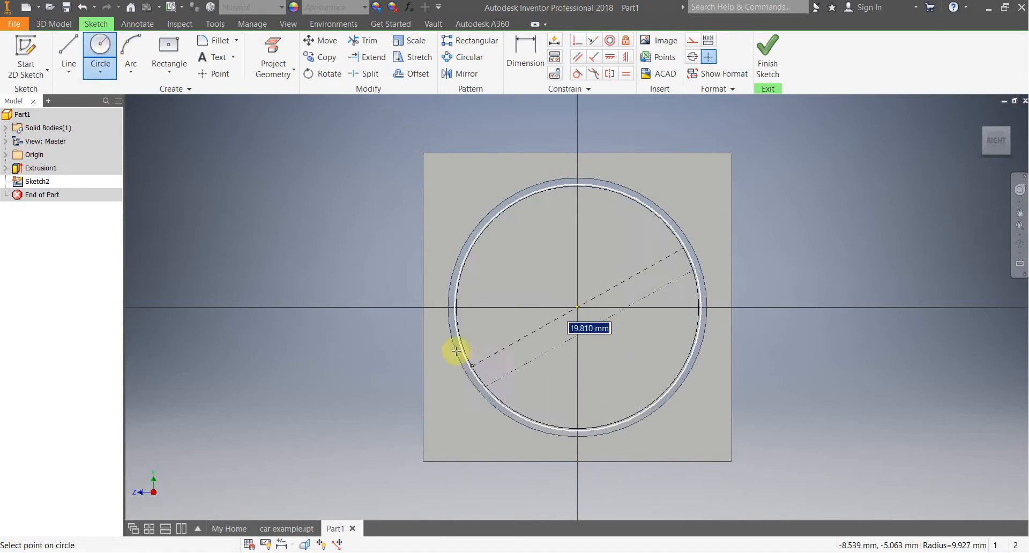
left_click(470, 365)
key("Escape")
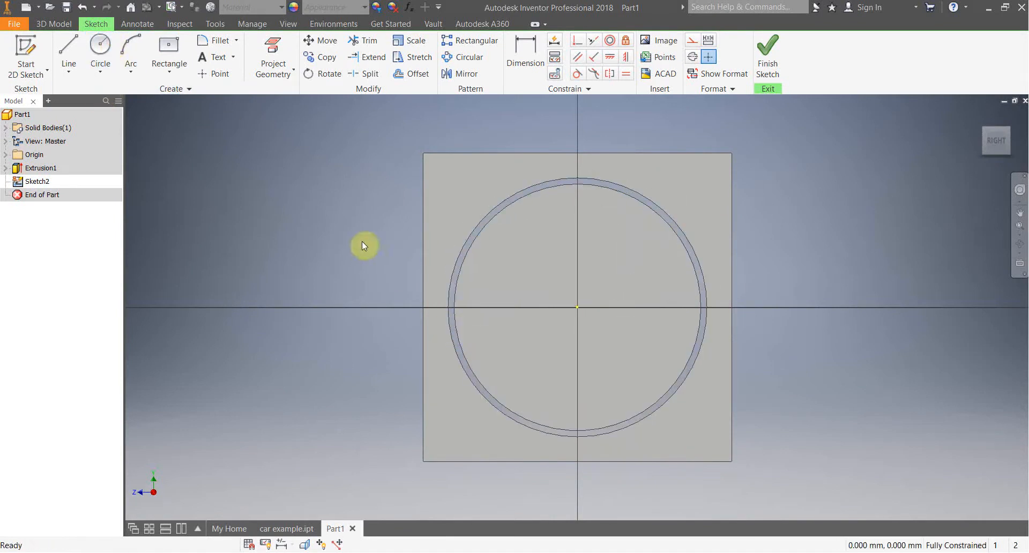
- Project the inner cylinder's circular edge into the sketch and finish the sketch
left_click(281, 47)
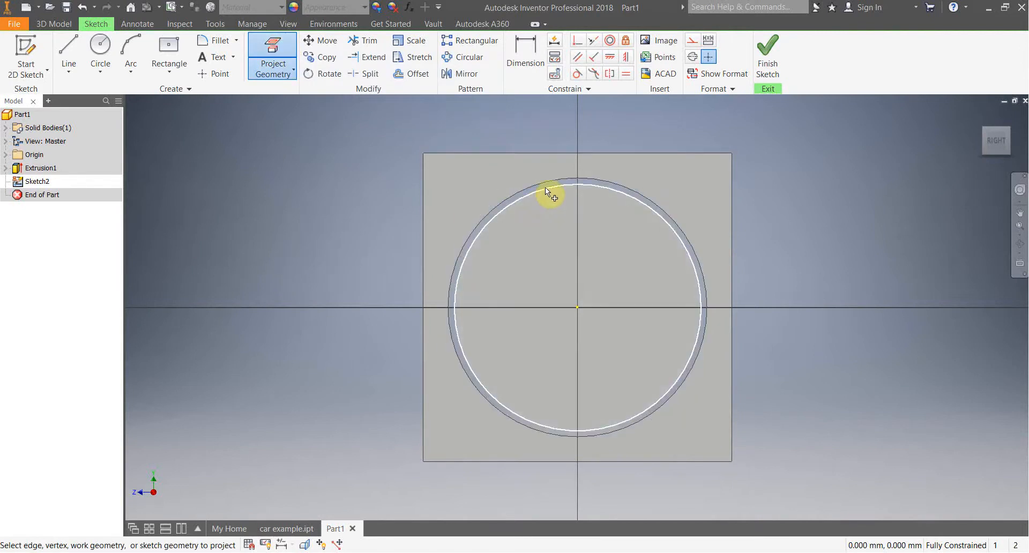
left_click(693, 343)
left_click(768, 61)
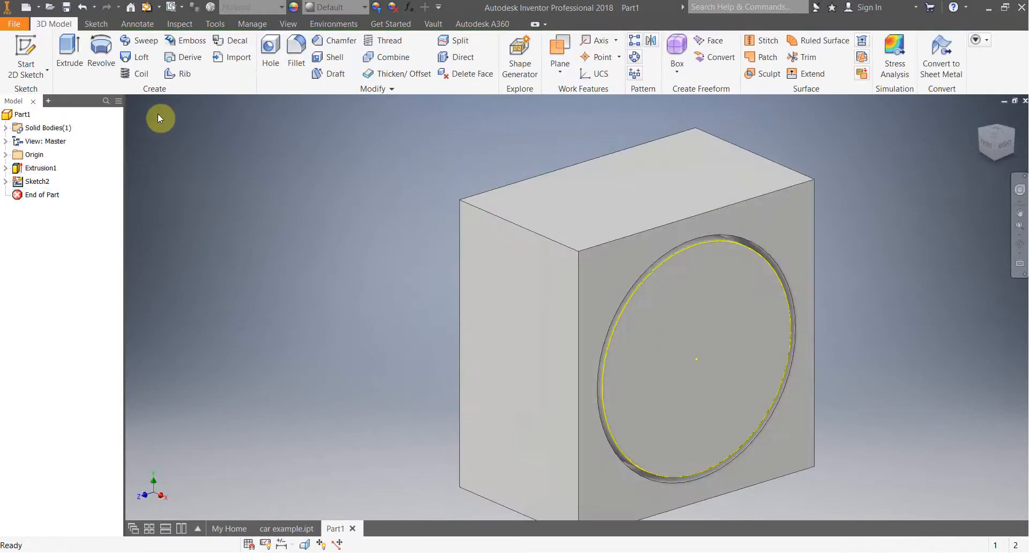
- Extrude the projected circle 2 mm outward so the inner cylinder protrudes from the block
left_click(81, 60)
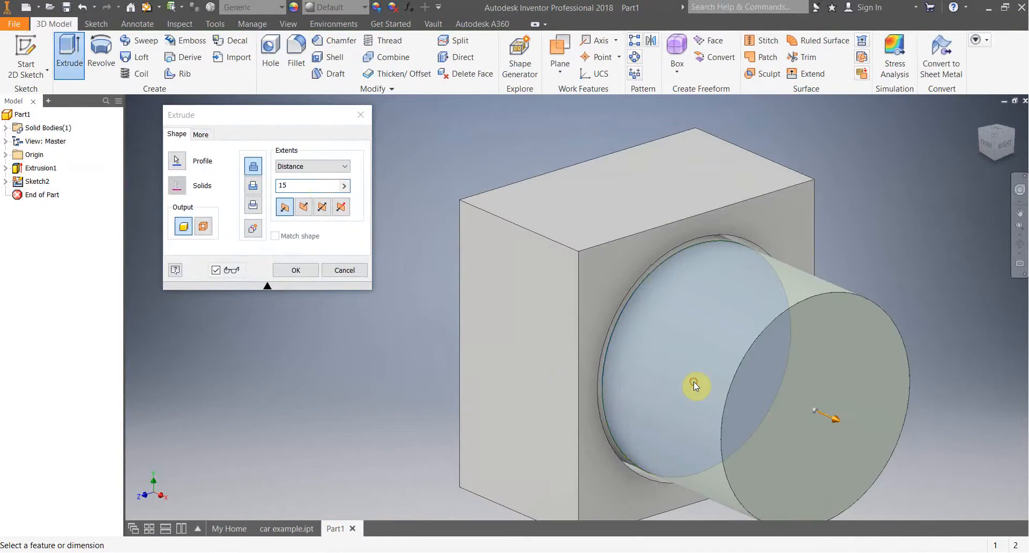
double_click(298, 188)
type("2")
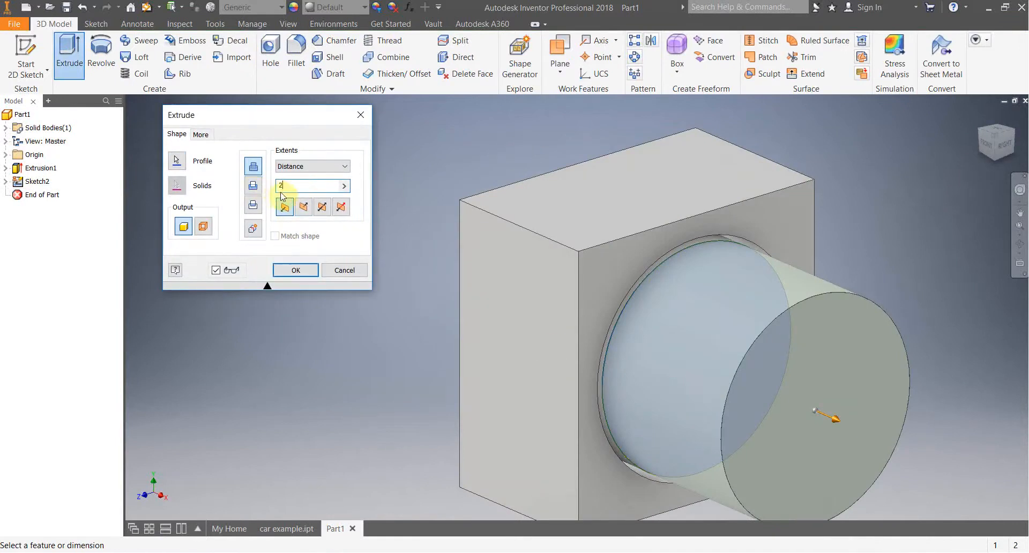
left_click(313, 271)
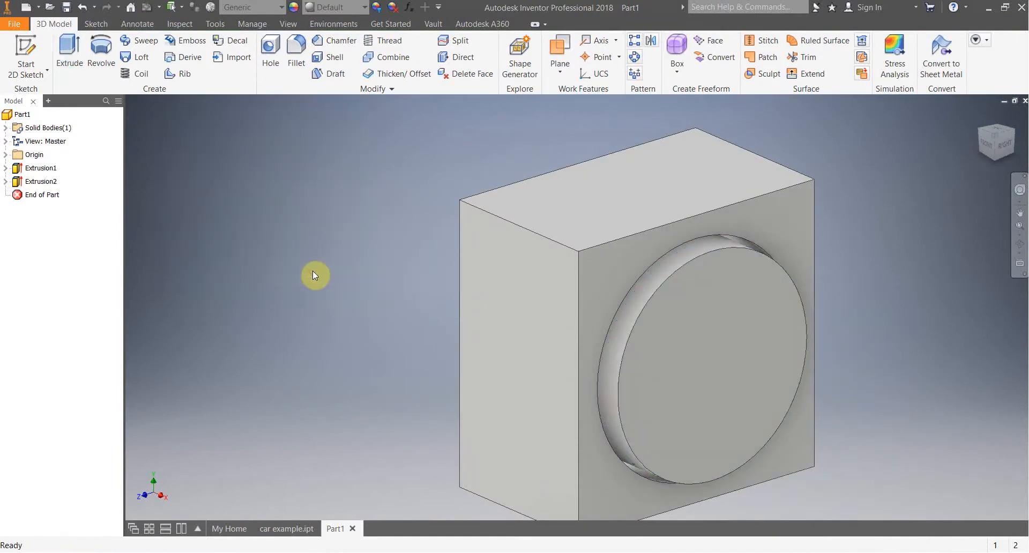
- Sketch a 50 mm diameter circle centered on the origin on the protruding cylinder's end face and finish the sketch
middle_click_drag(346, 336, 314, 300, "shift")
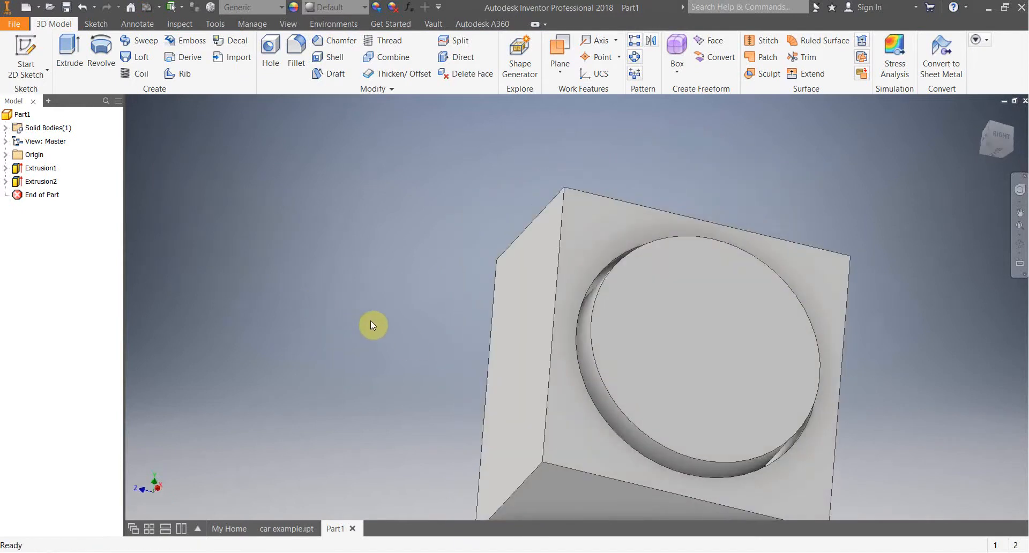
middle_click_drag(371, 321, 426, 340, "shift")
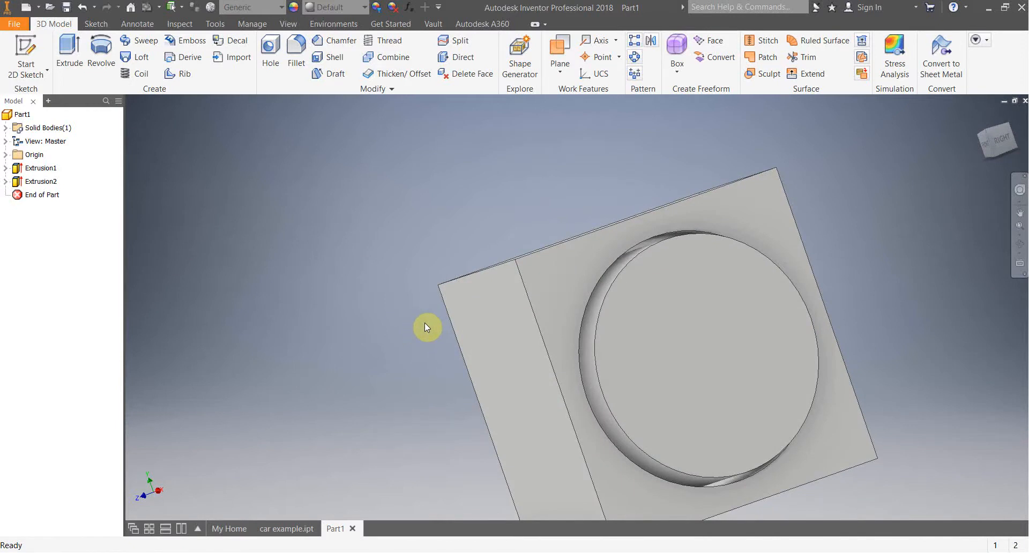
middle_click_drag(539, 303, 621, 359, "shift")
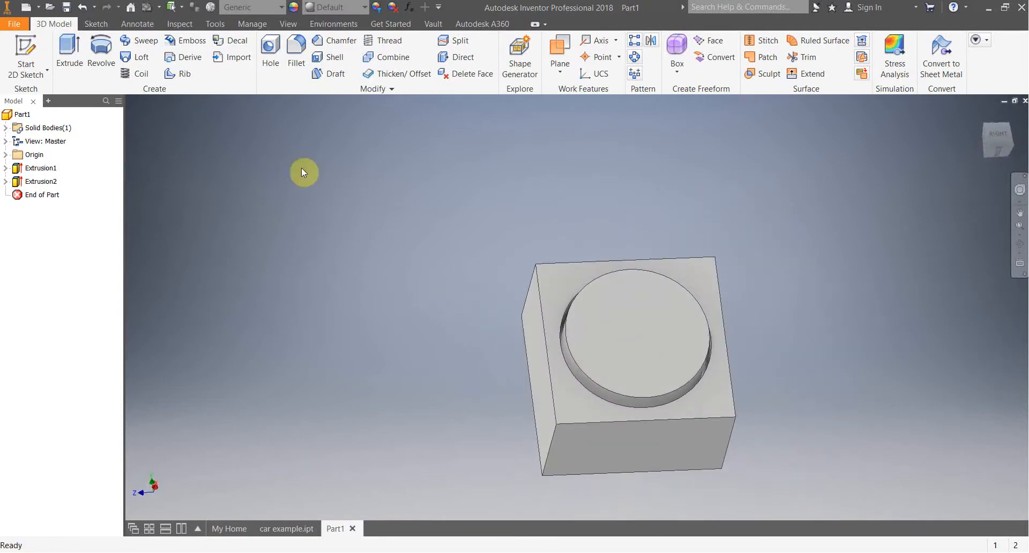
left_click(26, 54)
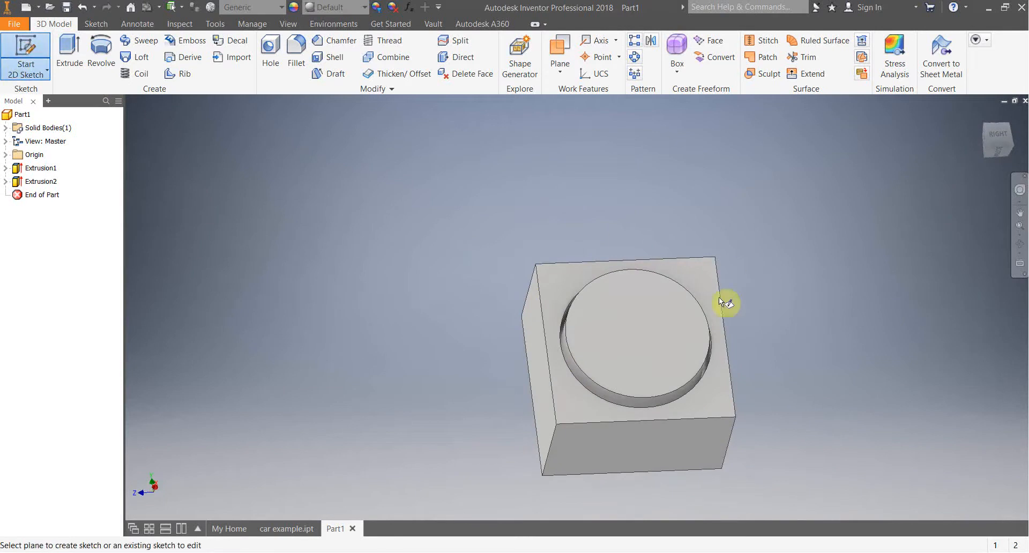
left_click(641, 336)
left_click(101, 48)
left_click(577, 307)
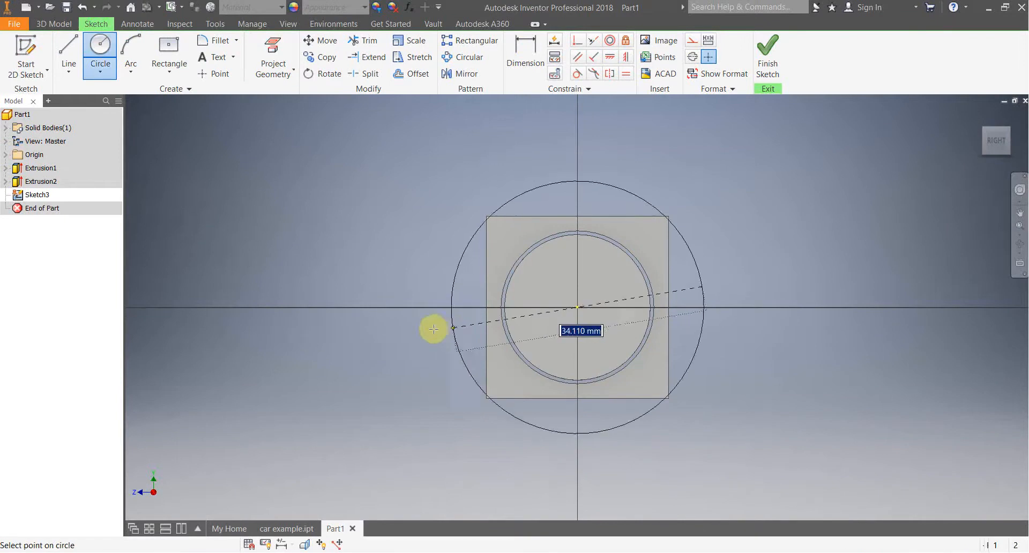
type("50")
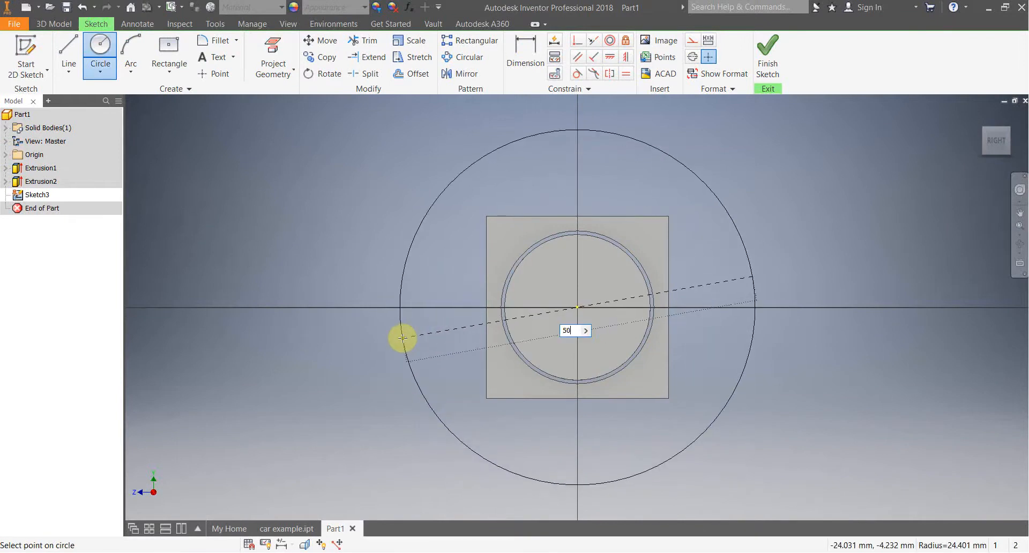
key("Return")
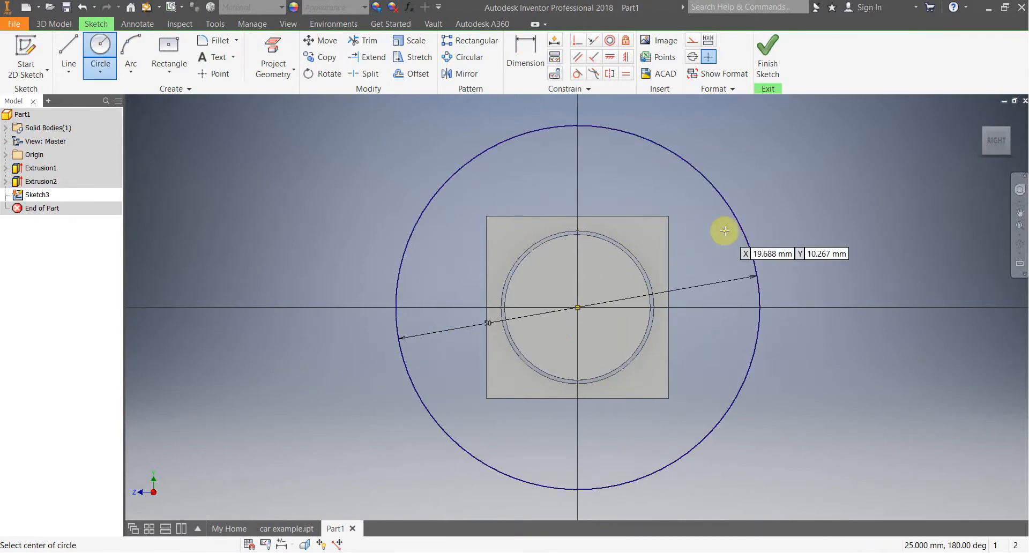
left_click(770, 59)
- Extrude the 50 mm circle 10 mm away from the block to form a wheel disc
left_click(74, 49)
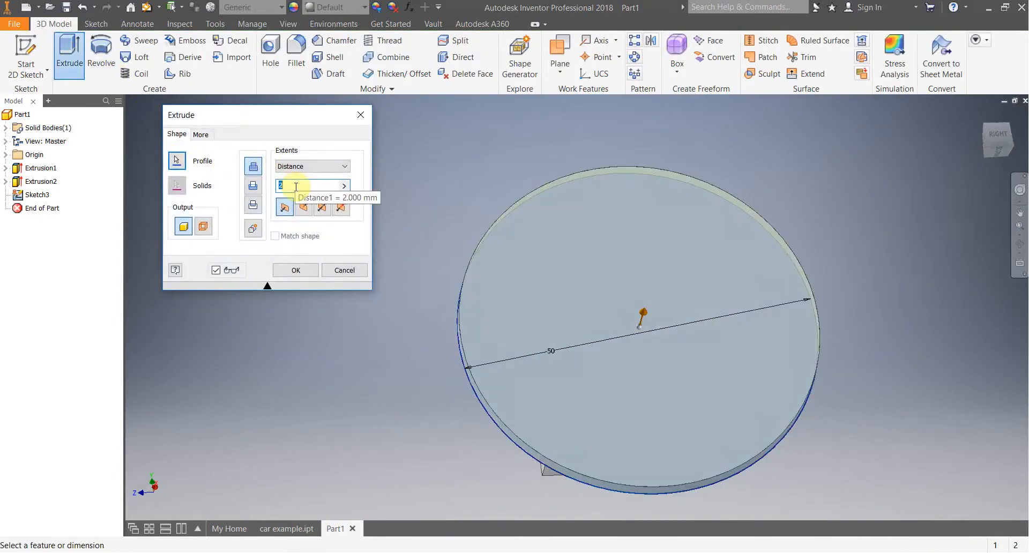
type("10")
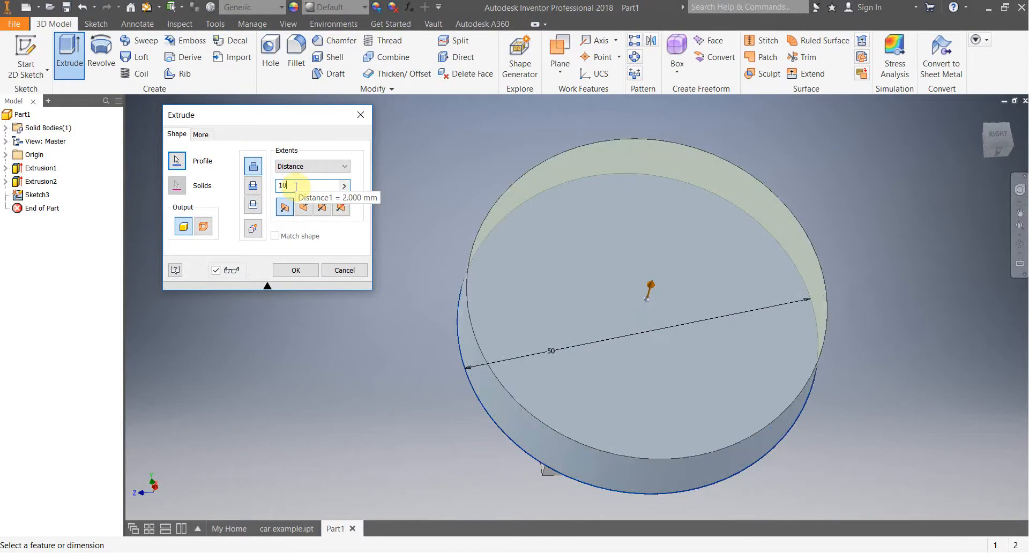
key("Return")
- Fillet both outer circular edges of the wheel disc with a 4 mm radius
scroll(388, 270, "up", 3)
middle_click_drag(387, 280, 507, 330, "shift")
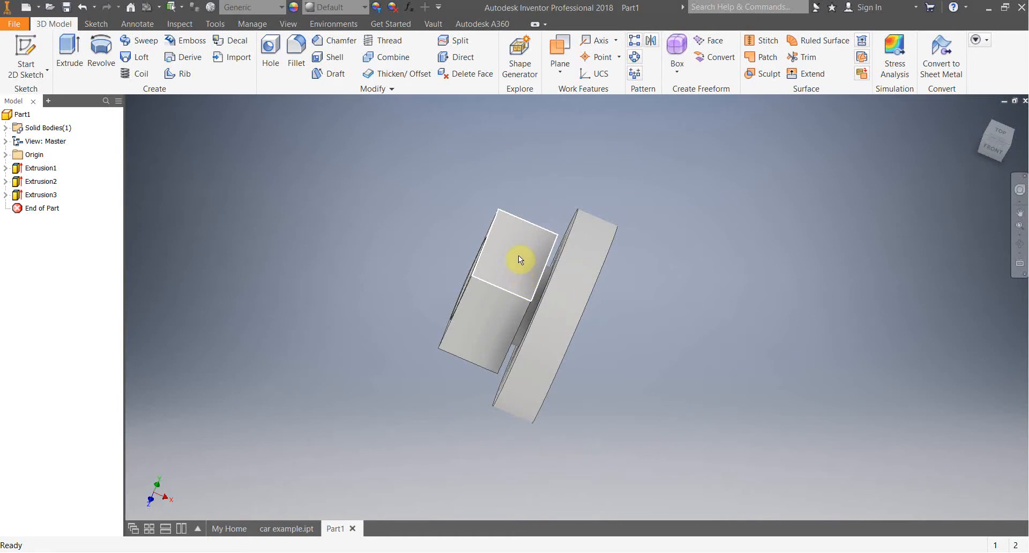
middle_click_drag(520, 325, 547, 311, "shift")
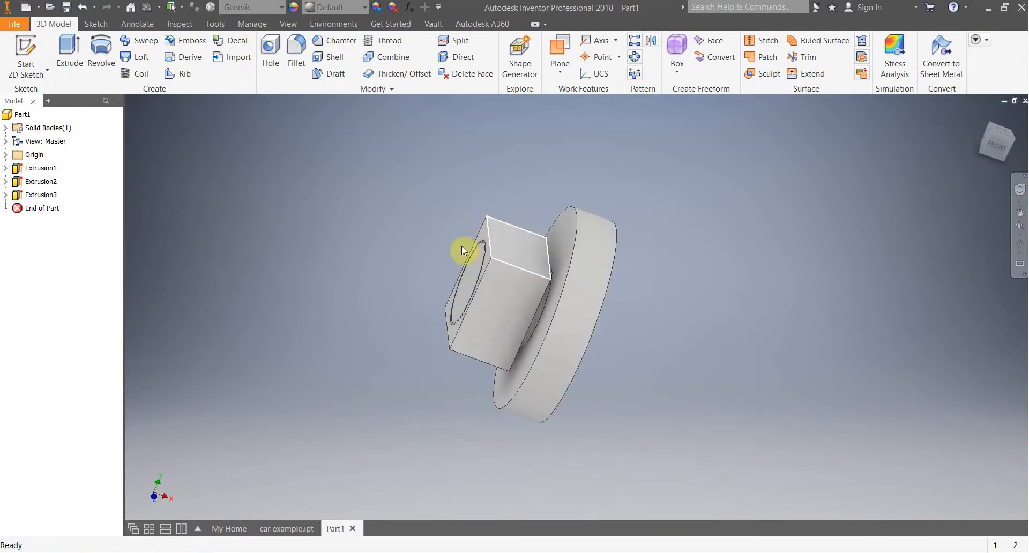
mouse_move(549, 333)
middle_mouse_down("shift")
mouse_move(475, 324)
mouse_move(542, 324)
middle_mouse_up("shift")
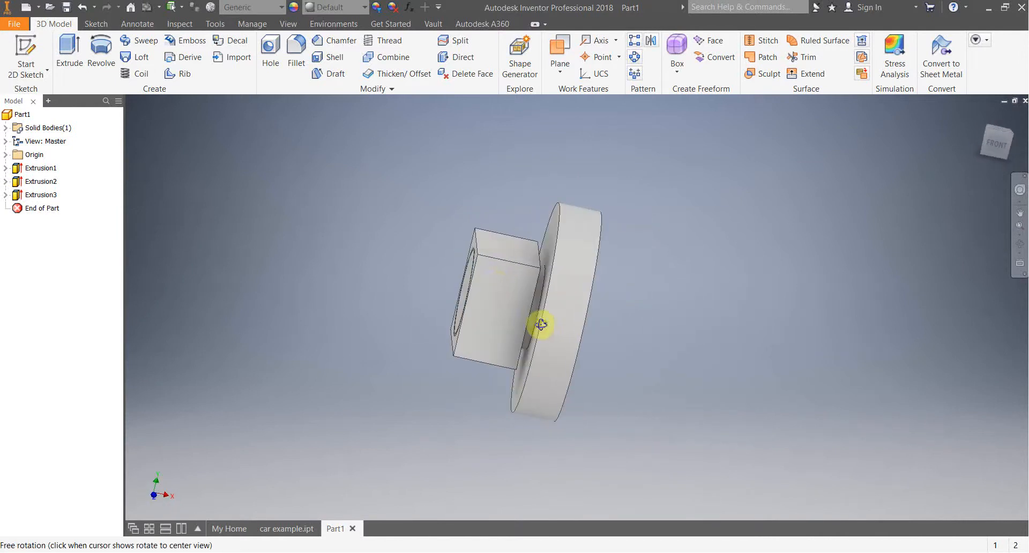
left_click(296, 51)
left_click(545, 310)
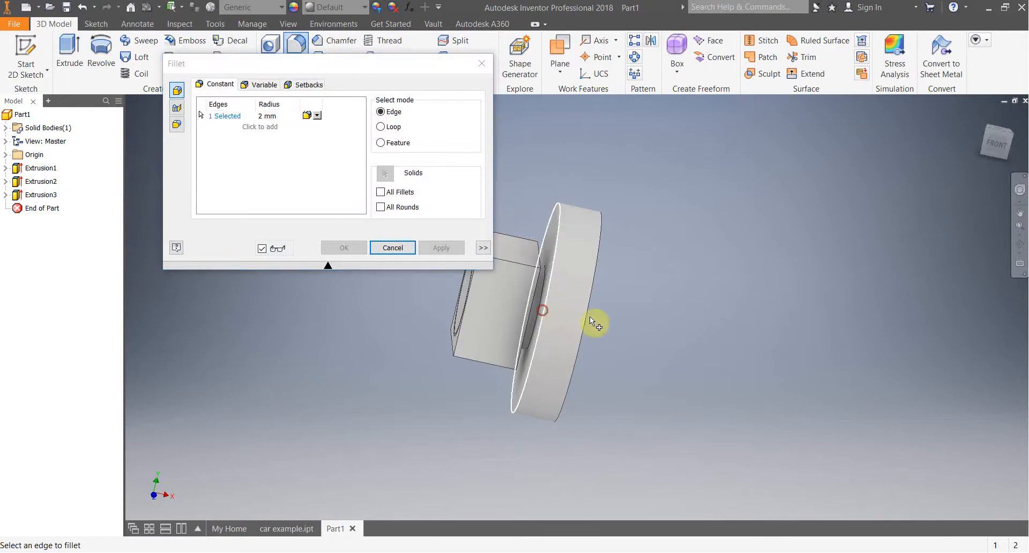
left_click(583, 320)
left_click(286, 116)
type("4")
left_click(344, 248)
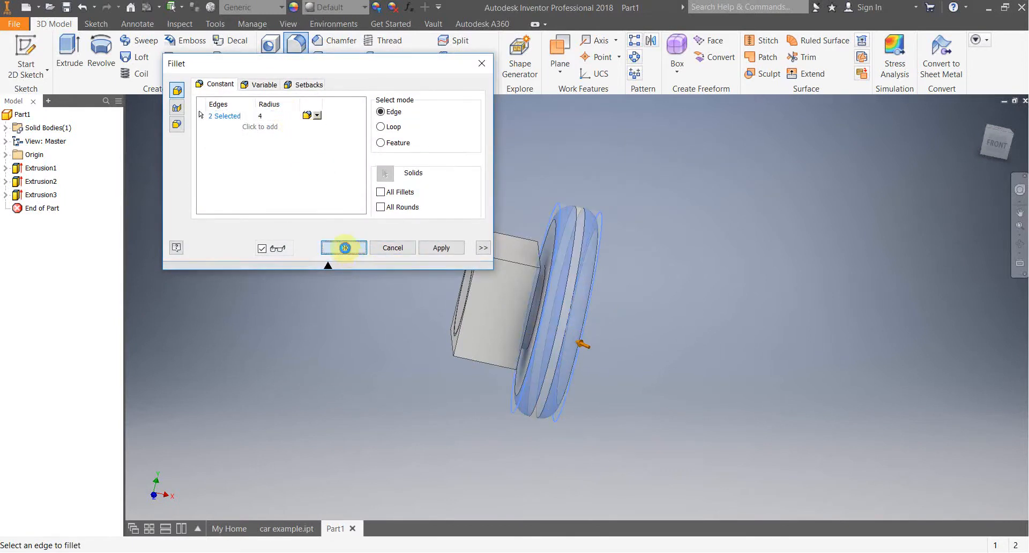
- Fillet the edge where the protruding cylinder meets the wheel disc with a 4 mm radius
middle_click_drag(430, 315, 444, 344, "shift")
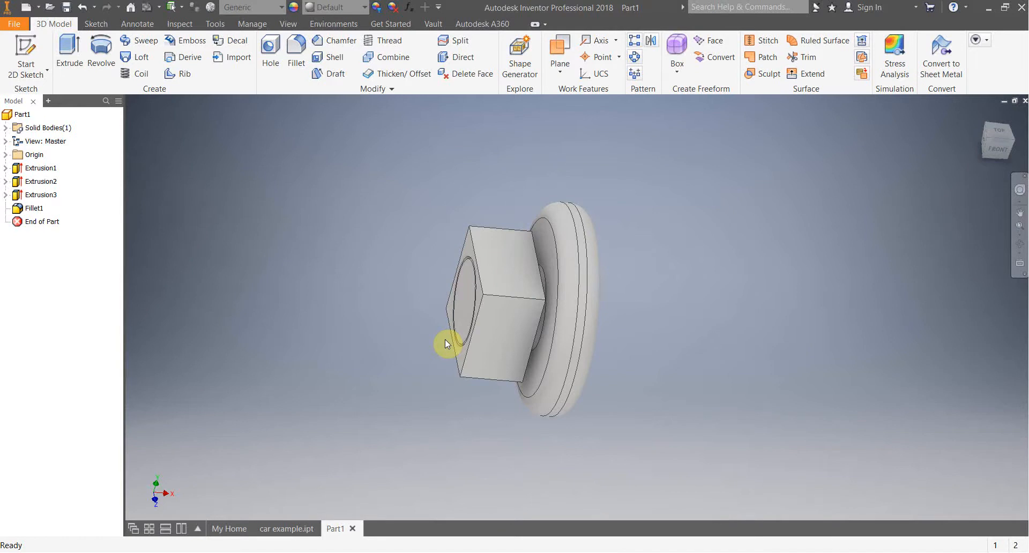
middle_click_drag(788, 438, 516, 470, "shift")
left_click(1001, 144)
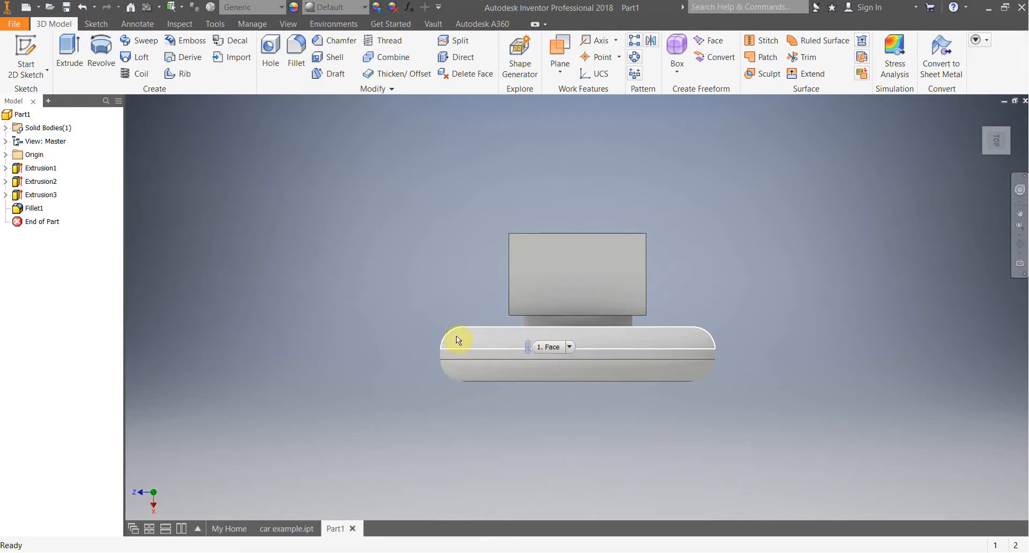
middle_click_drag(452, 343, 497, 348, "shift")
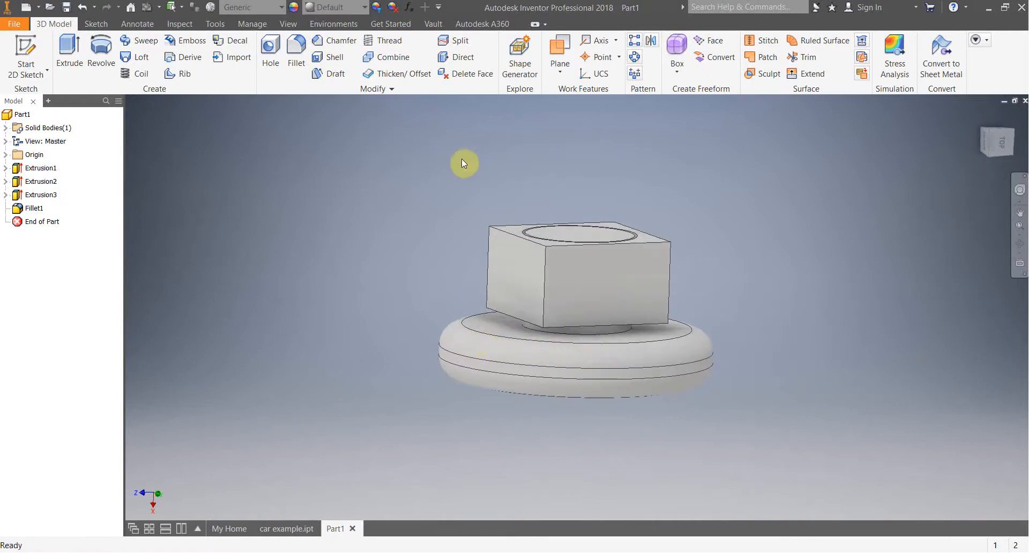
left_click(303, 63)
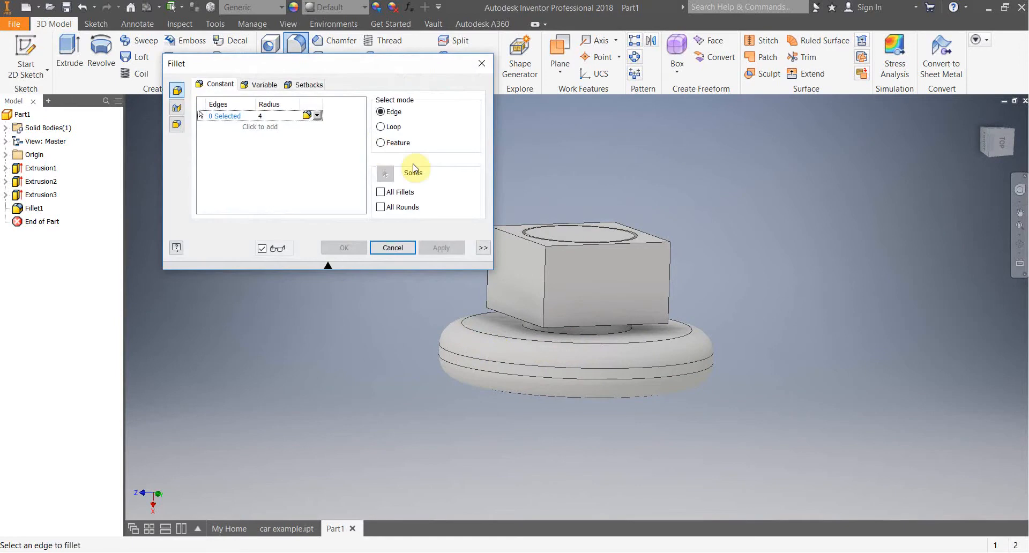
left_click(610, 333)
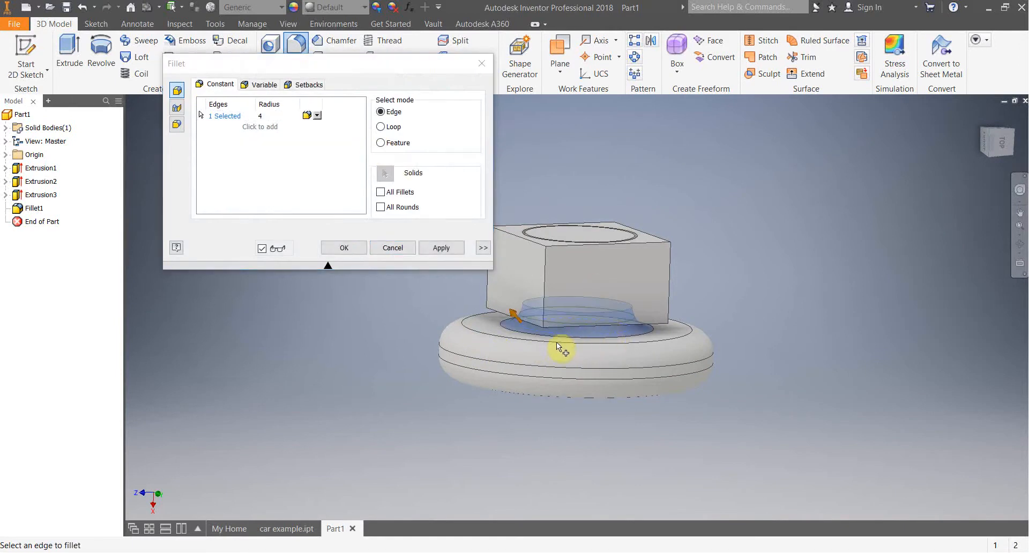
left_click(354, 248)
middle_click_drag(604, 390, 587, 384, "shift")
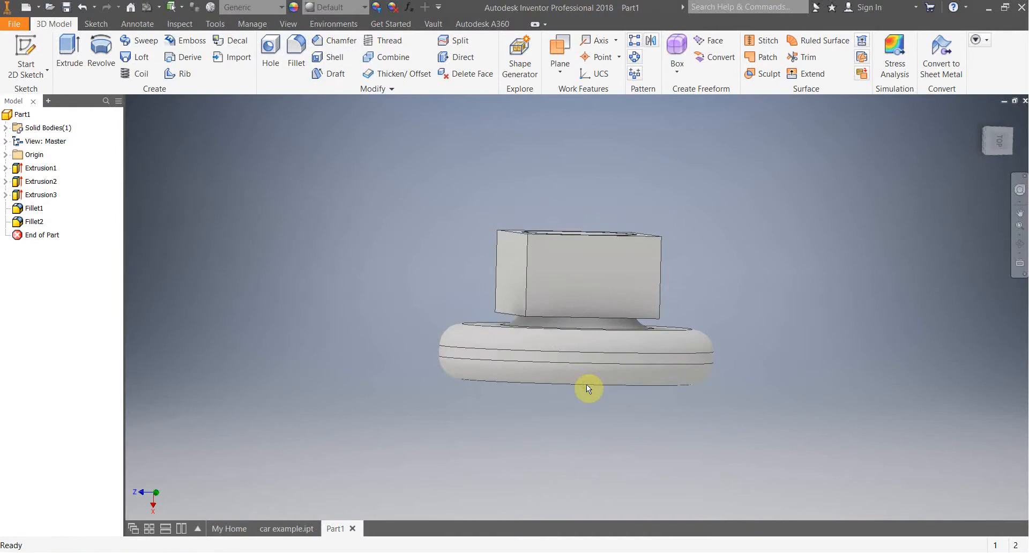
mouse_move(586, 384)
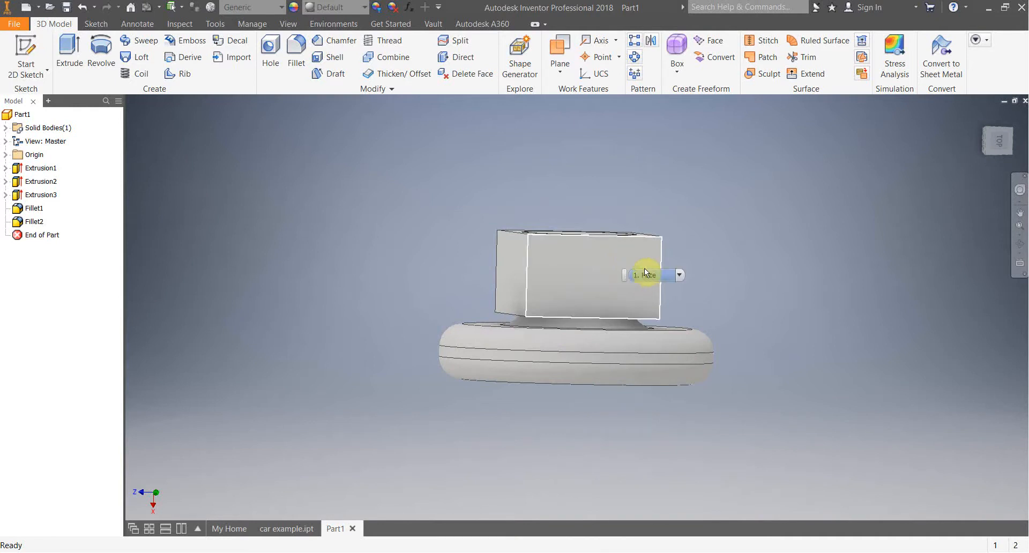
middle_click_drag(547, 367, 731, 325, "shift")
left_click(296, 50)
left_click(272, 116)
type("2")
left_click(573, 271)
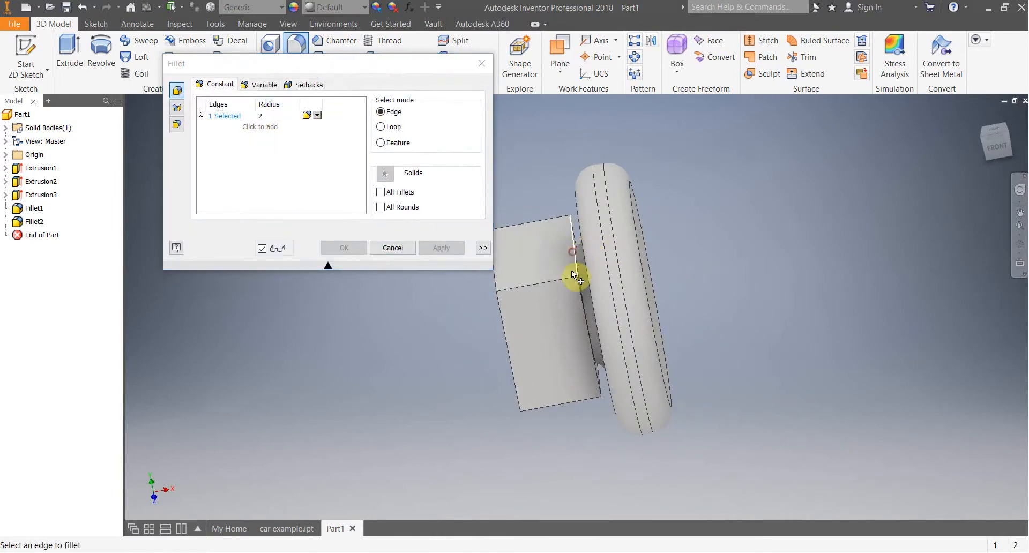
left_click(572, 283)
left_click(581, 315)
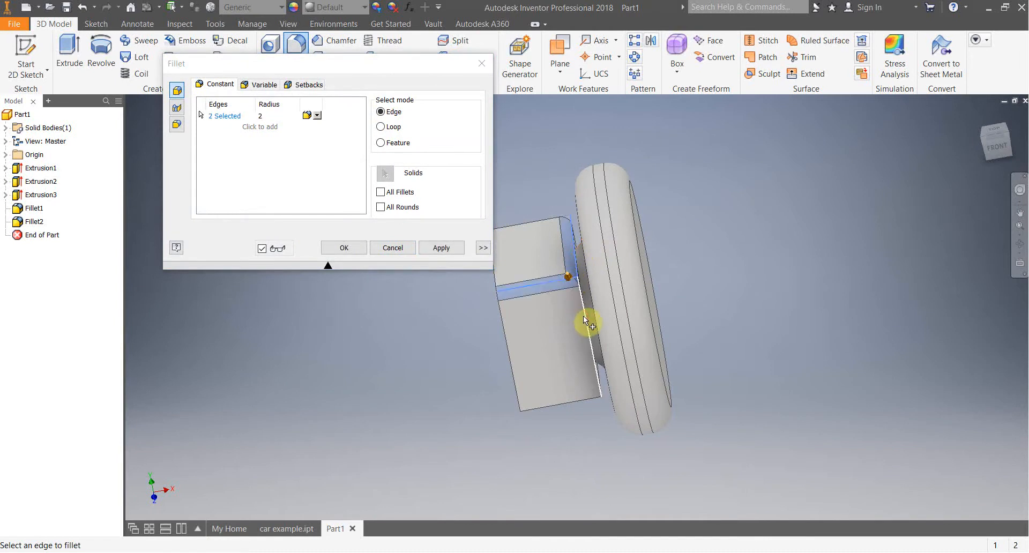
left_click(574, 403)
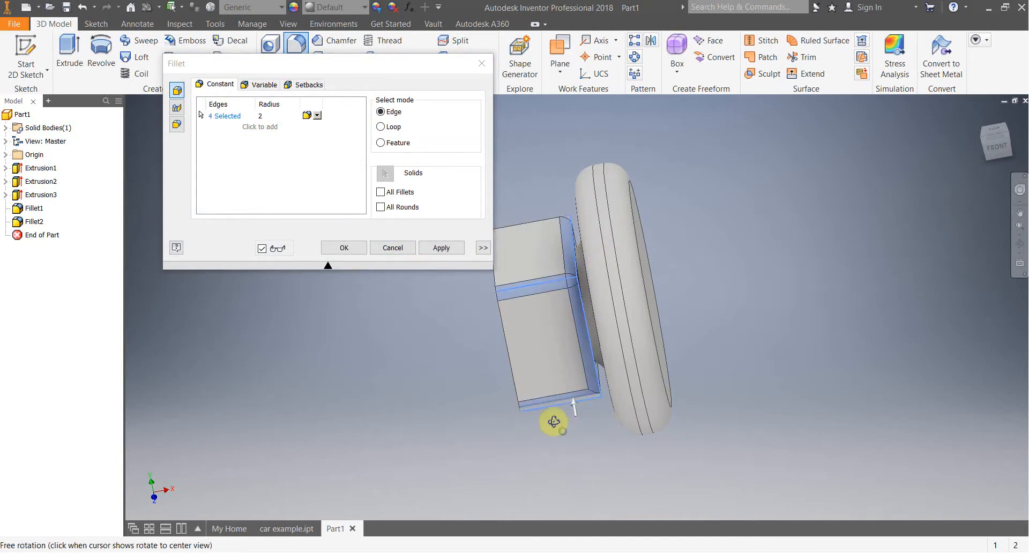
middle_click_drag(552, 423, 559, 294, "shift")
left_click(567, 292)
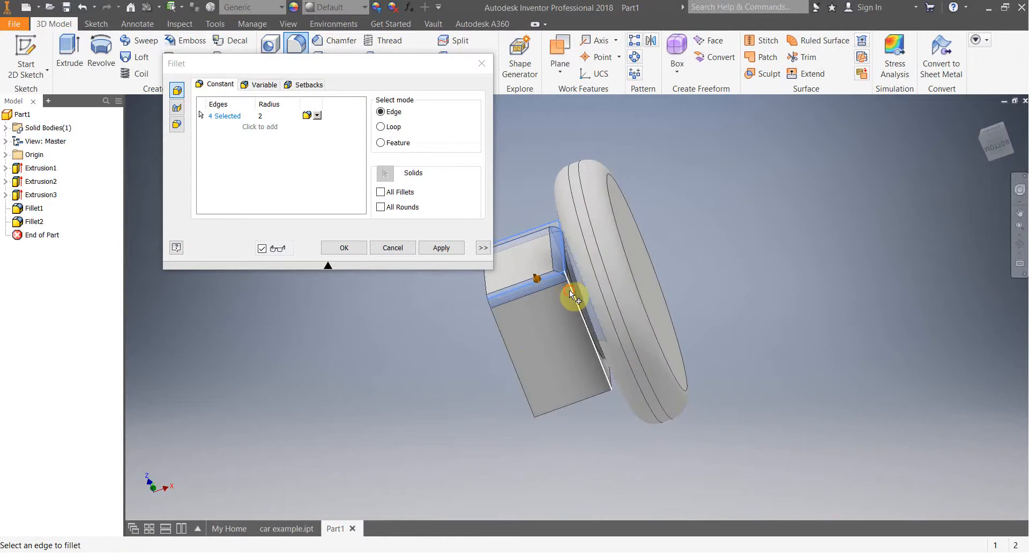
left_click(566, 413)
middle_click_drag(565, 425, 526, 365, "shift")
left_click(581, 306)
middle_click_drag(593, 339, 588, 363, "shift")
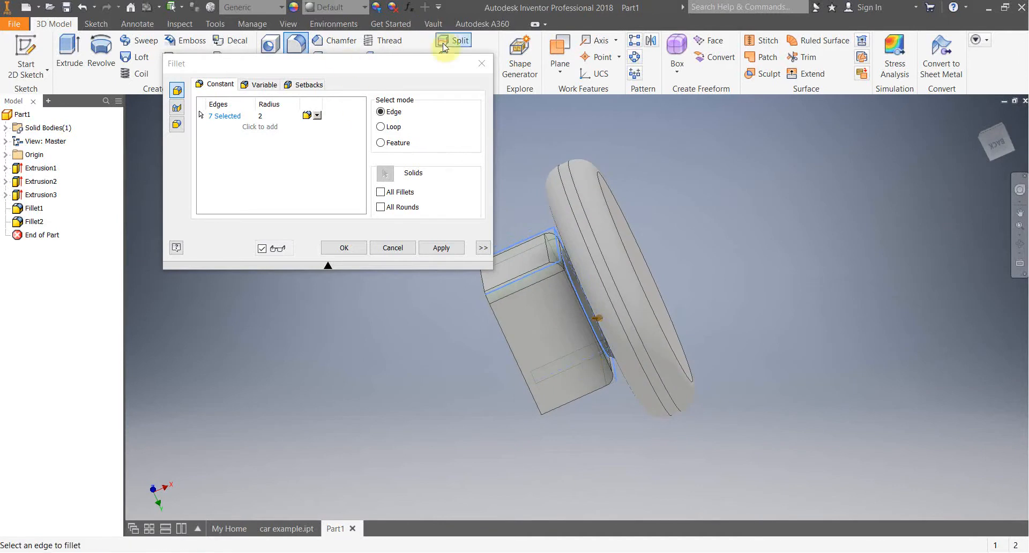
left_click(482, 63)
- Fillet the block's four lengthwise edges and the four edges of its wheel-side face with a 2 mm radius
left_click(296, 51)
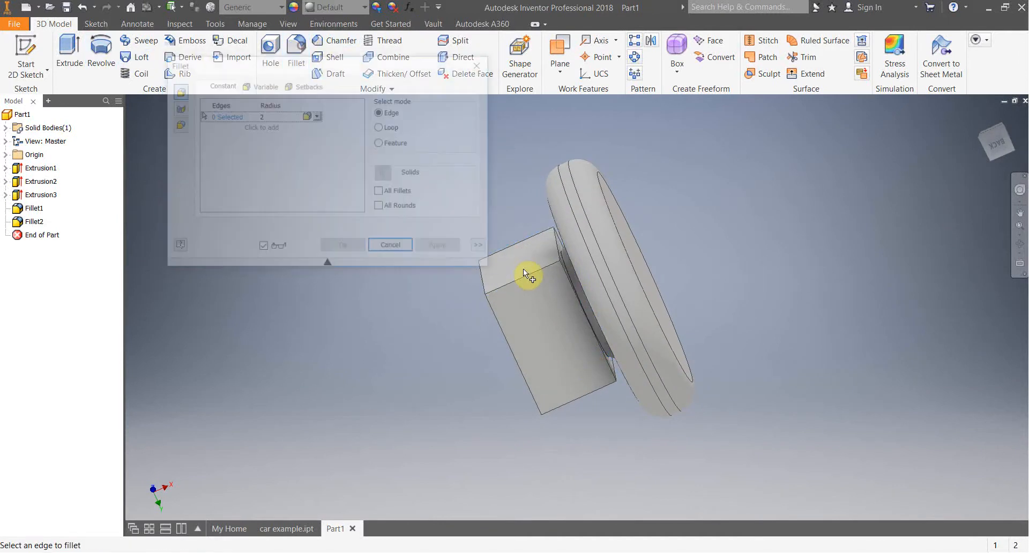
left_click(535, 272)
left_click(557, 250)
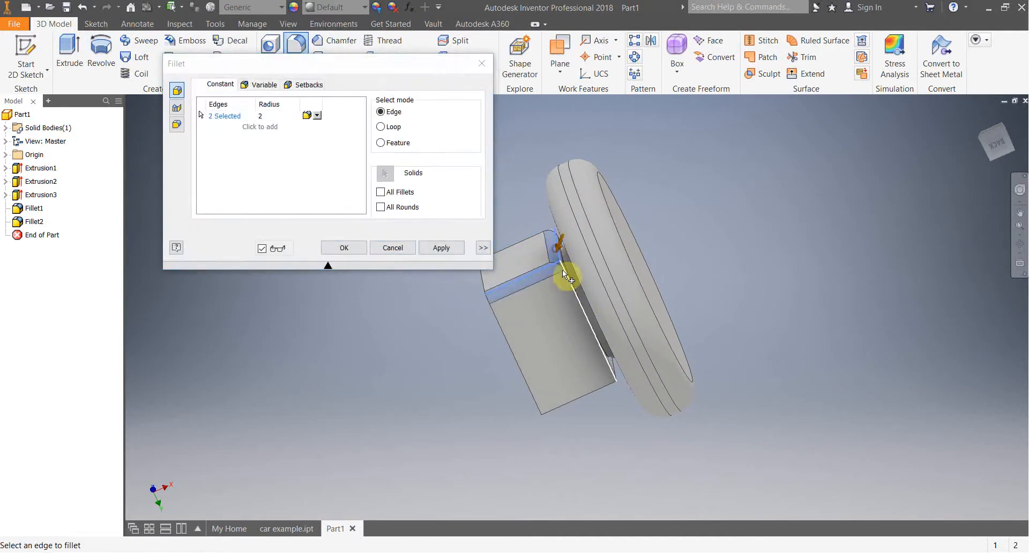
left_click(571, 276)
left_click(593, 392)
middle_click_drag(591, 410, 554, 330, "shift")
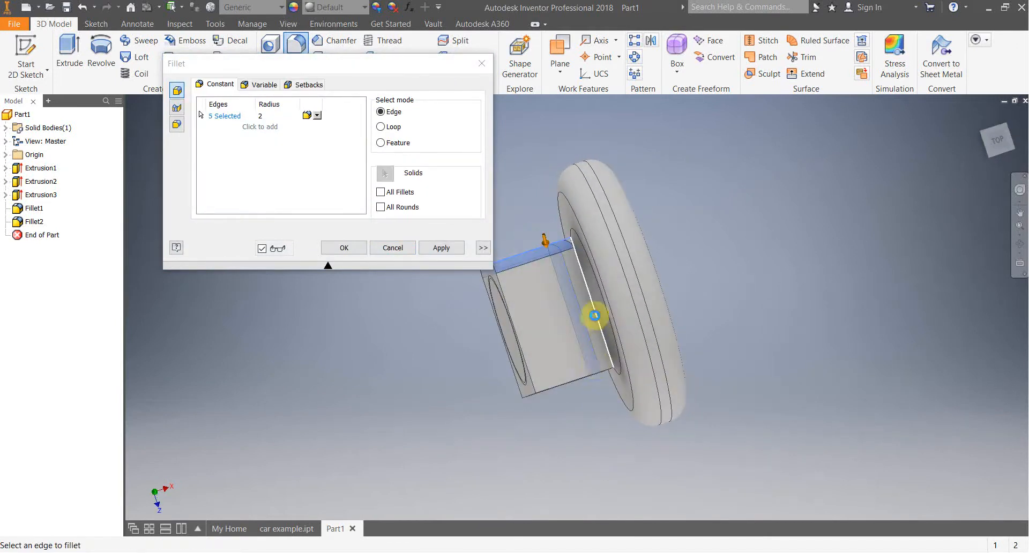
left_click(597, 318)
left_click(575, 382)
middle_click_drag(575, 381, 545, 347, "shift")
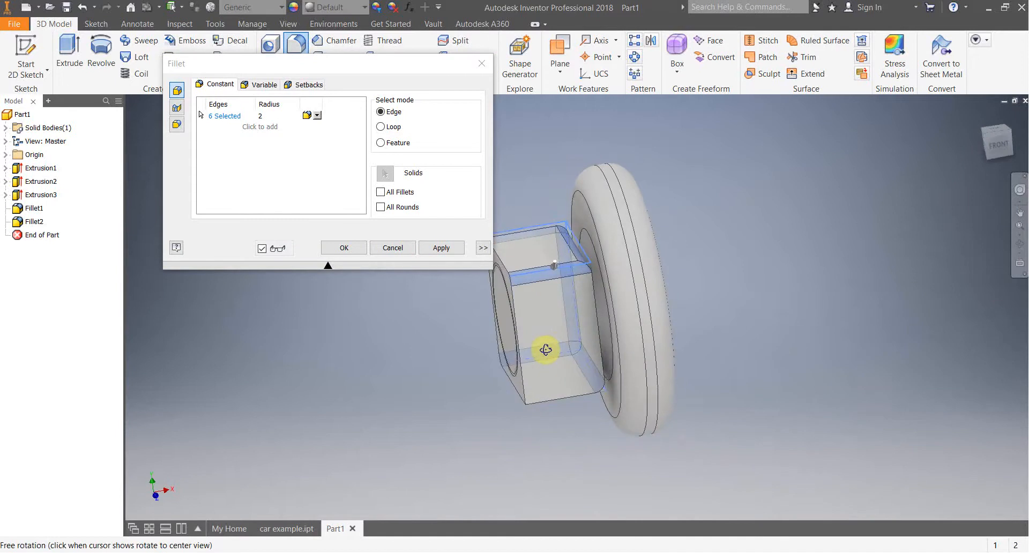
left_click(551, 401)
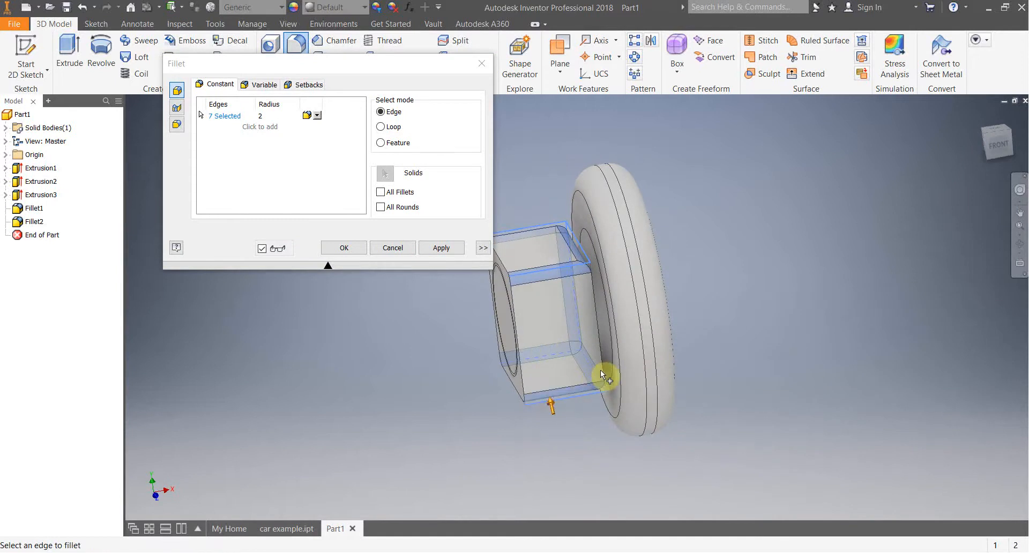
left_click(600, 369)
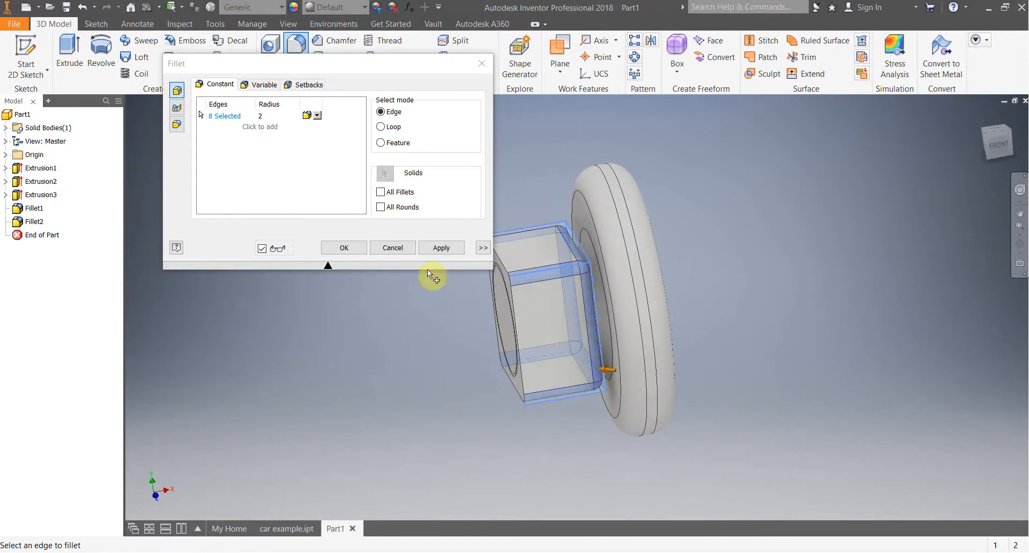
left_click(343, 248)
- Inspect the filleted block and wheel from several sides, and check the wheel hole pattern in the car example for comparison
middle_click_drag(483, 281, 580, 262, "shift")
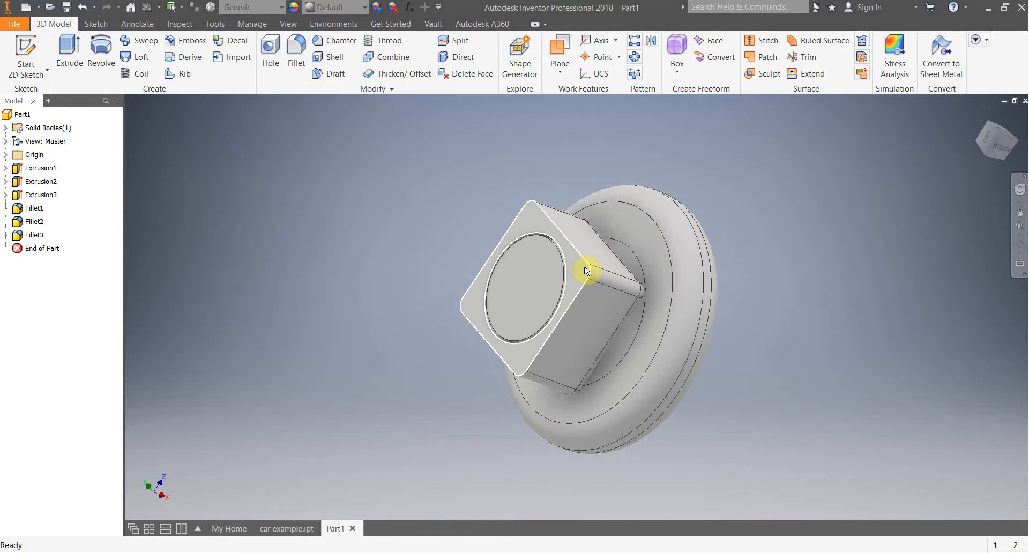
mouse_move(600, 284)
middle_click_drag(558, 381, 500, 368, "shift")
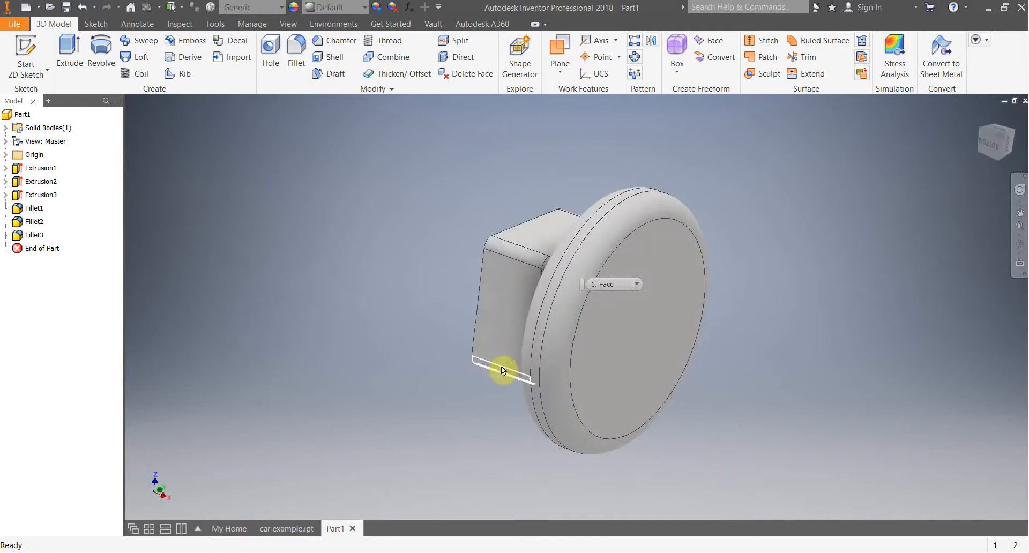
middle_click_drag(640, 390, 565, 382, "shift")
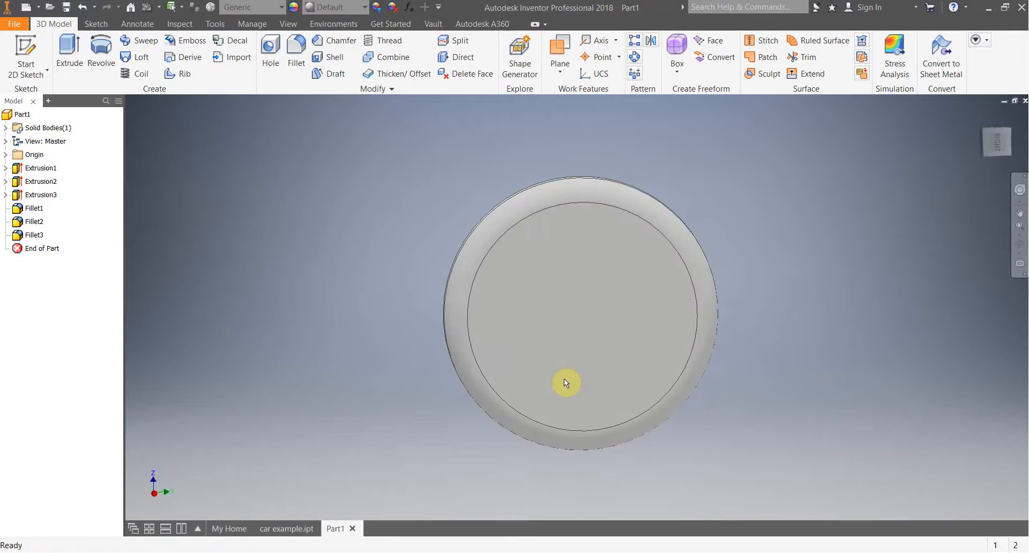
mouse_move(581, 395)
left_click(293, 529)
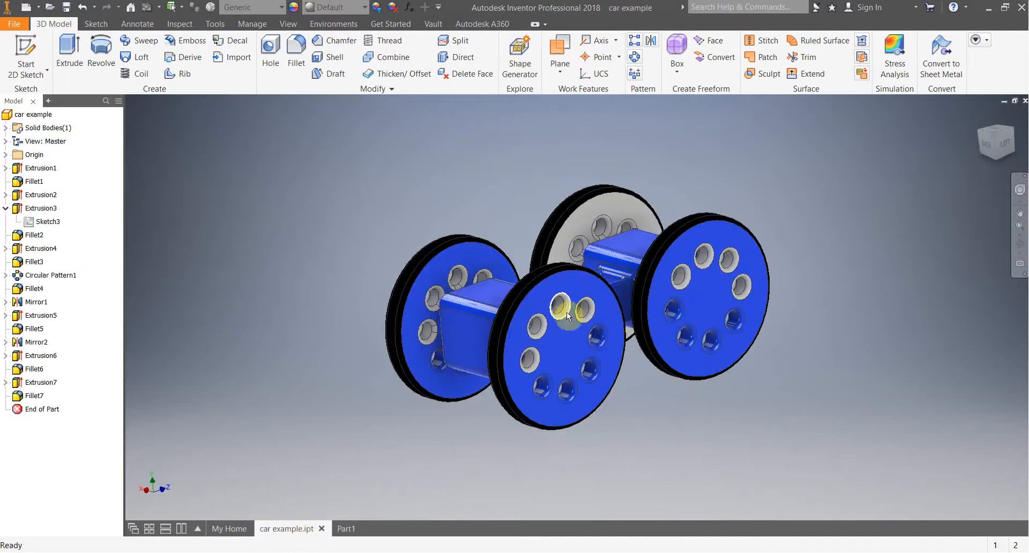
left_click(341, 529)
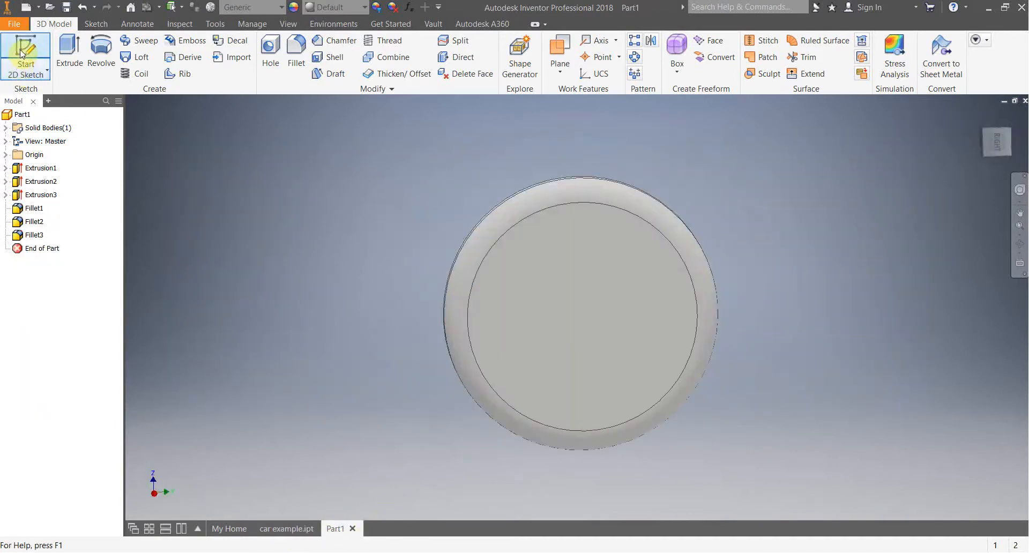
- Sketch a closed four-line arrowhead on the wheel's flat outer face, between center and rim in the upper-left quadrant, pointing toward the origin
left_click(43, 55)
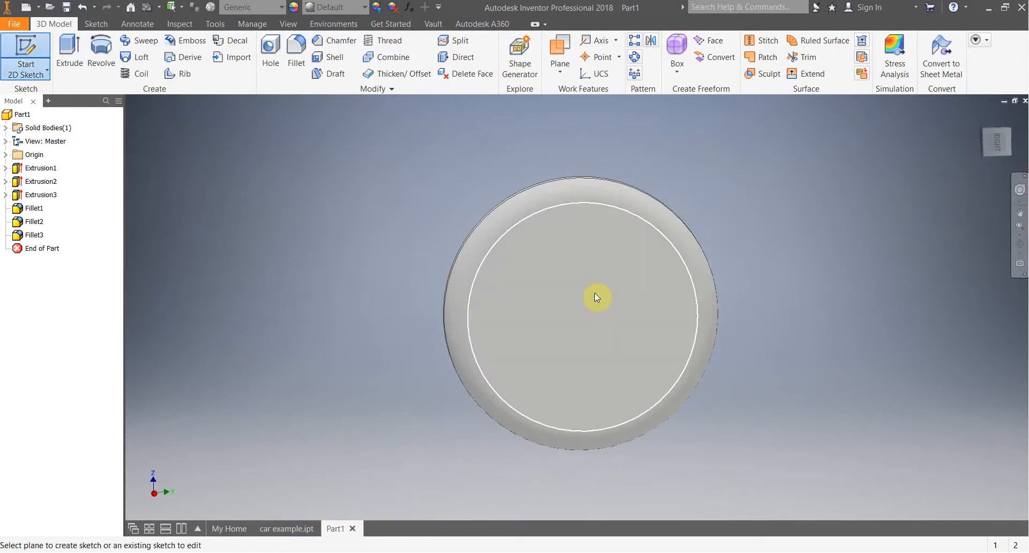
left_click(594, 293)
key("l")
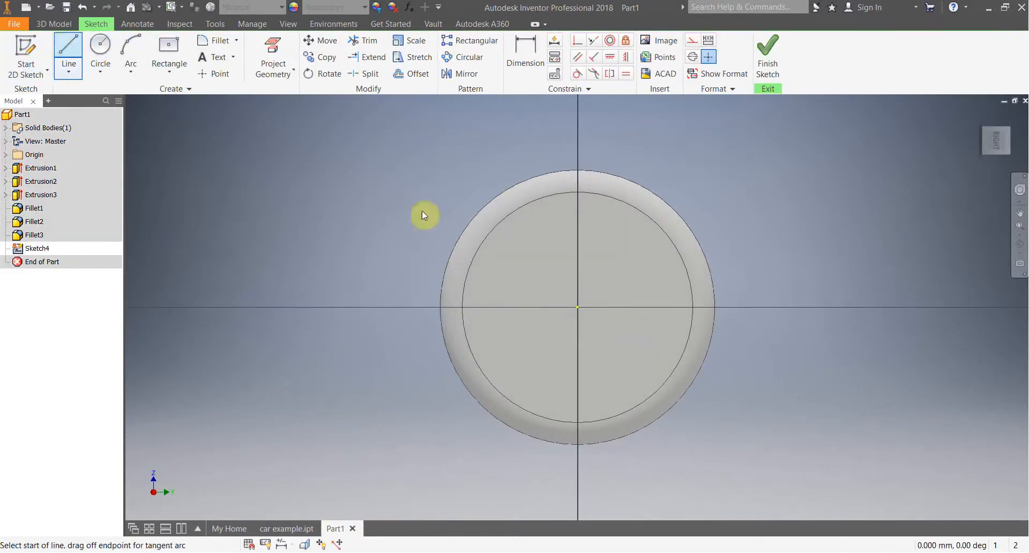
left_click(489, 267)
left_click(559, 299)
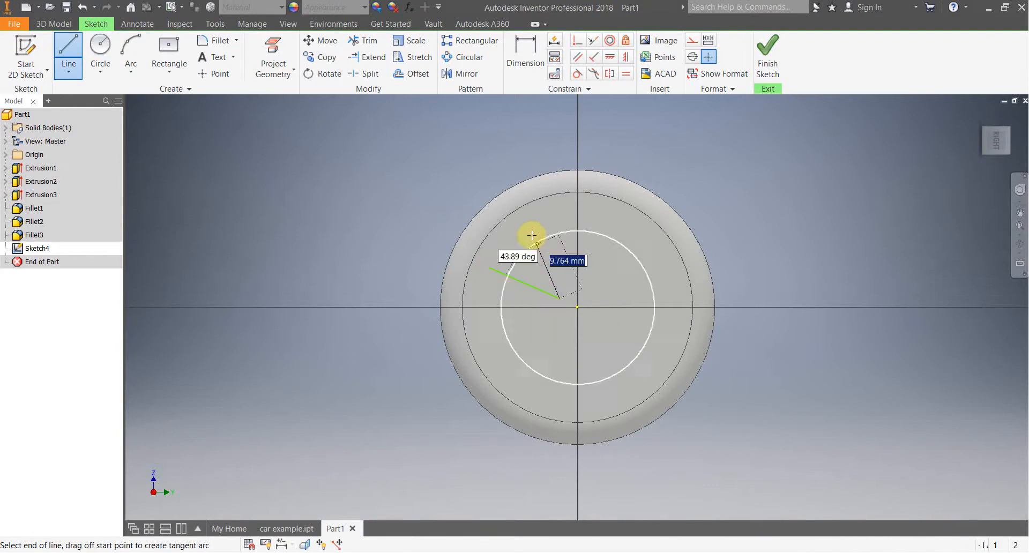
left_click(524, 260)
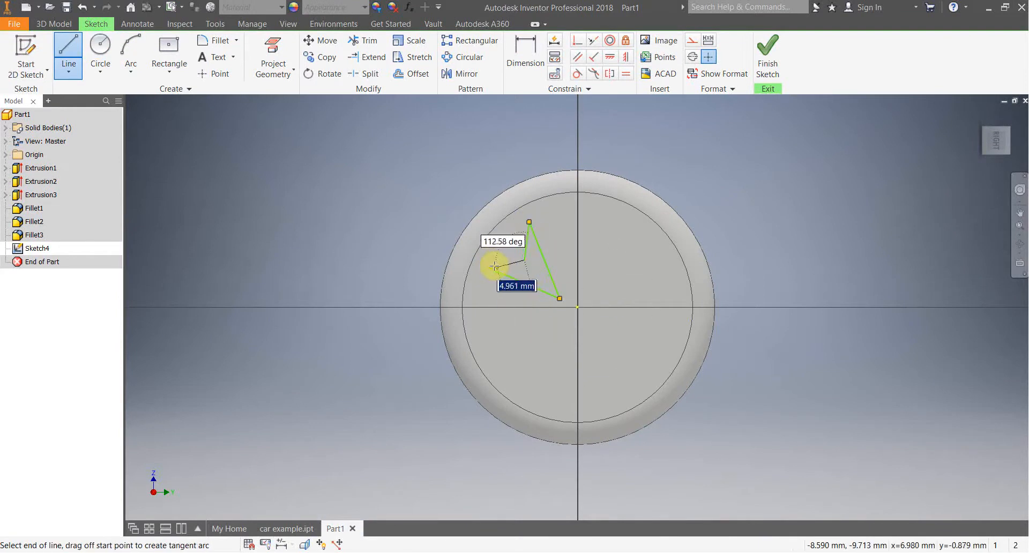
left_click(489, 268)
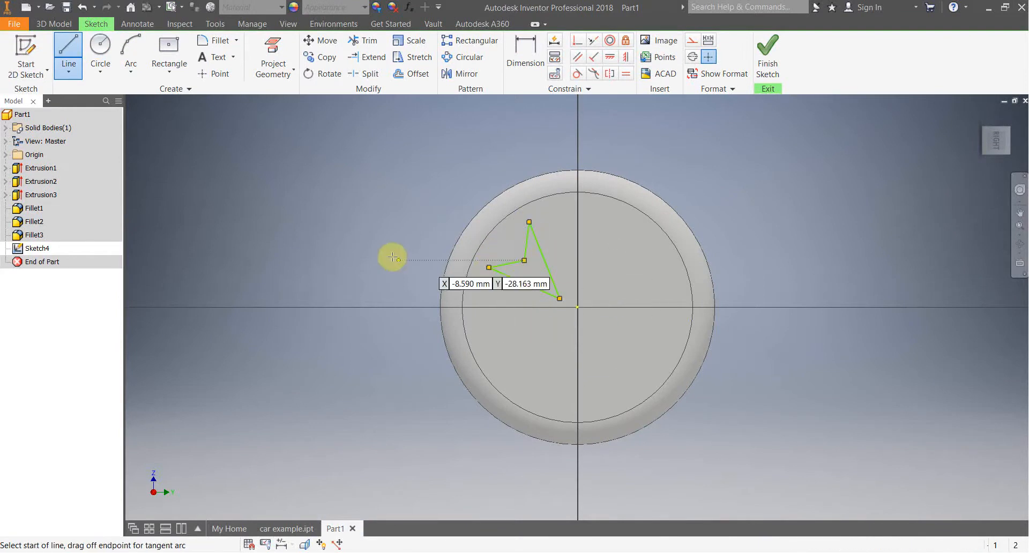
left_click(420, 254)
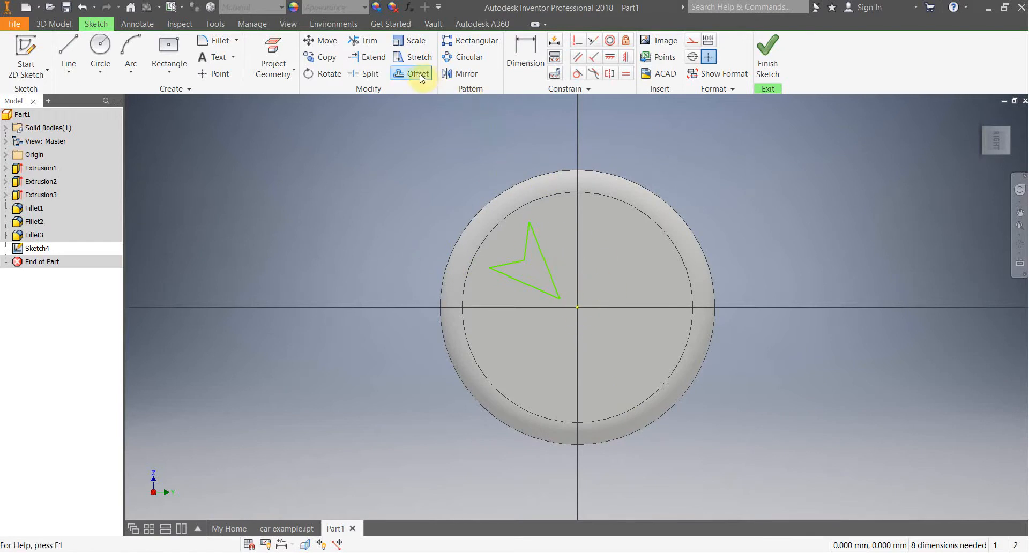
left_click(466, 60)
left_click_drag(568, 303, 484, 211)
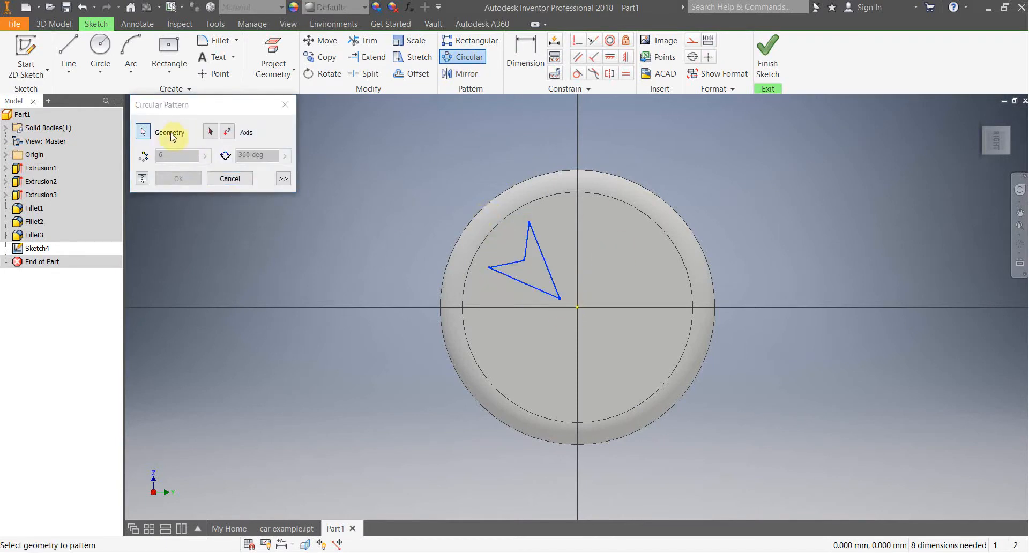
left_click(210, 132)
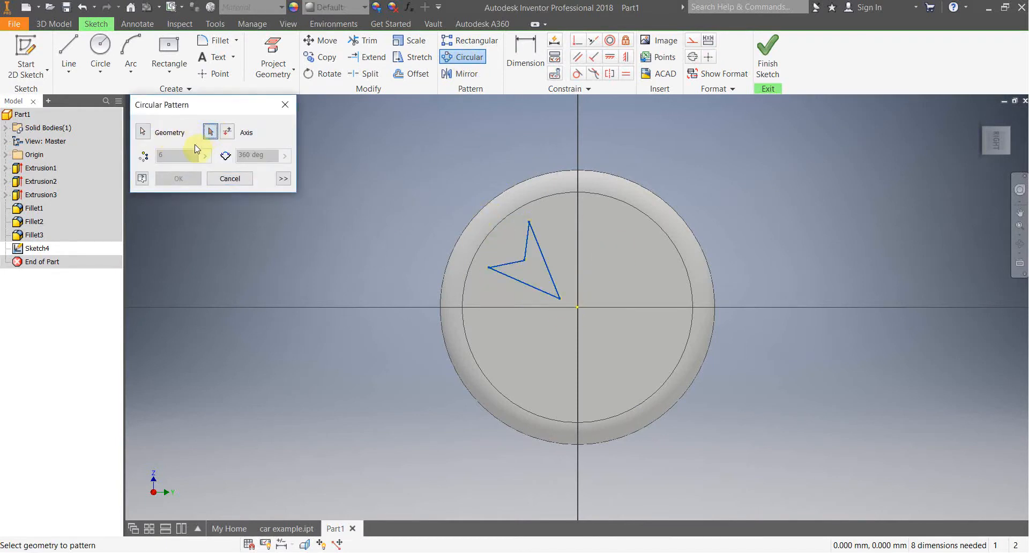
left_click(578, 308)
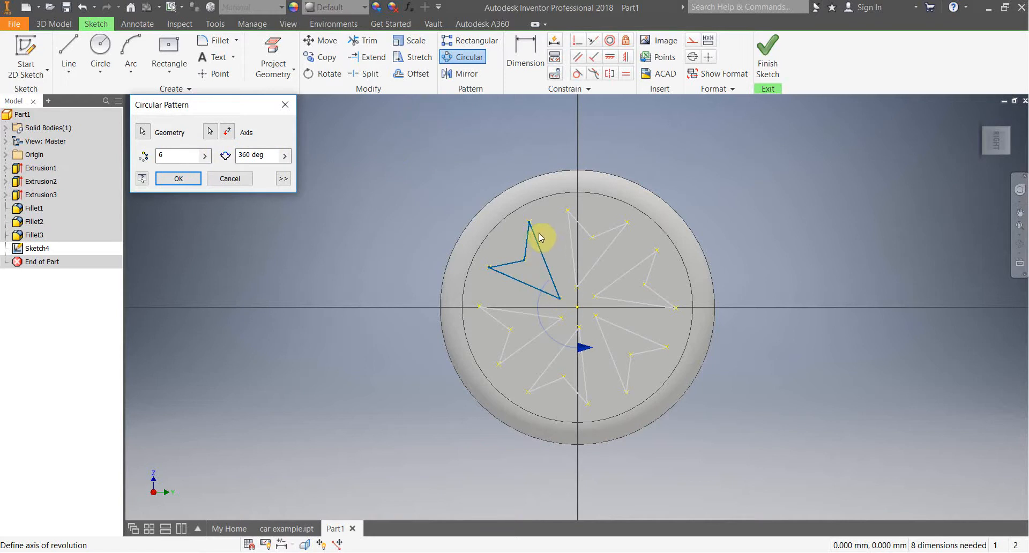
left_click(289, 111)
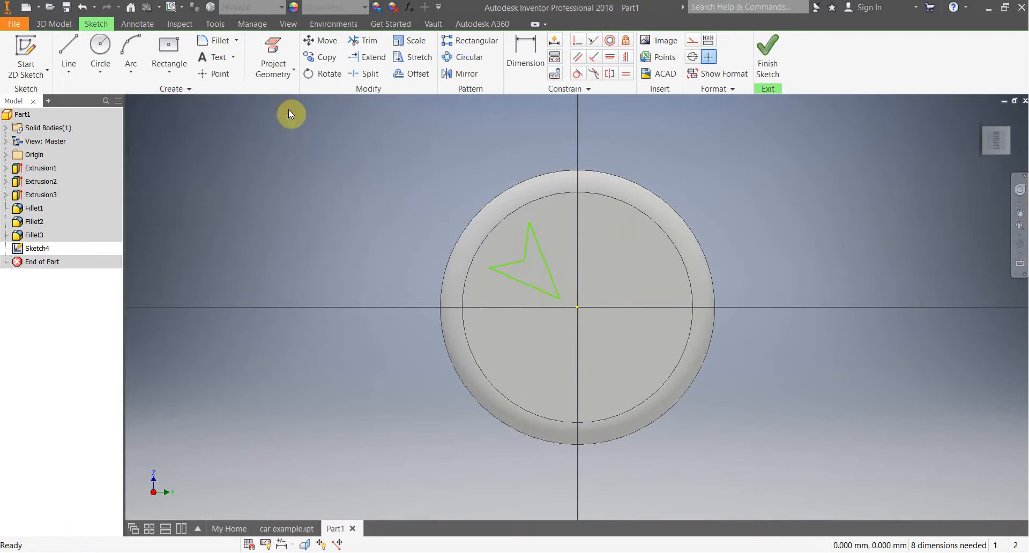
- Finish the sketch and extrude the arrowhead profile 2 mm outward from the wheel face
left_click(769, 53)
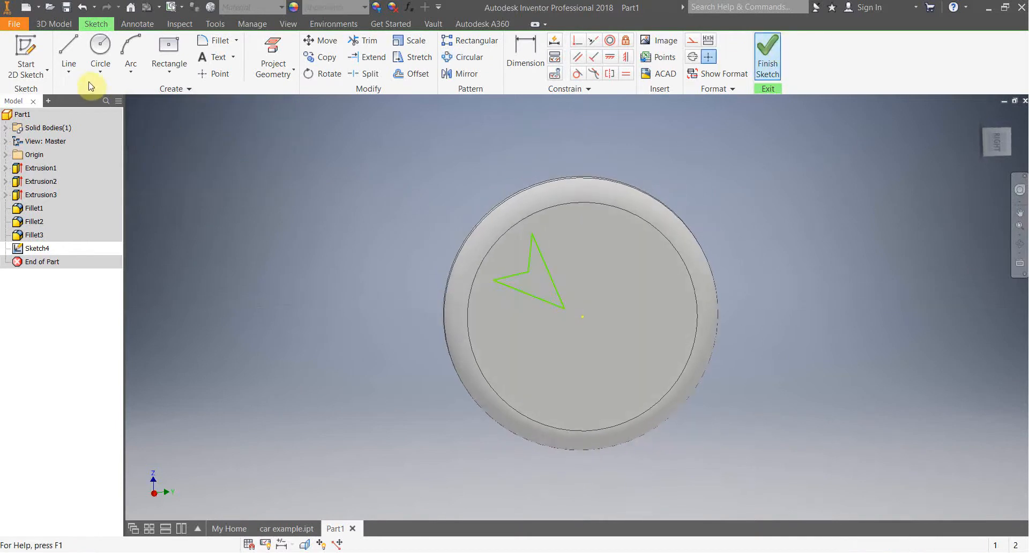
left_click(69, 51)
right_click(523, 366, "shift")
left_click(410, 378)
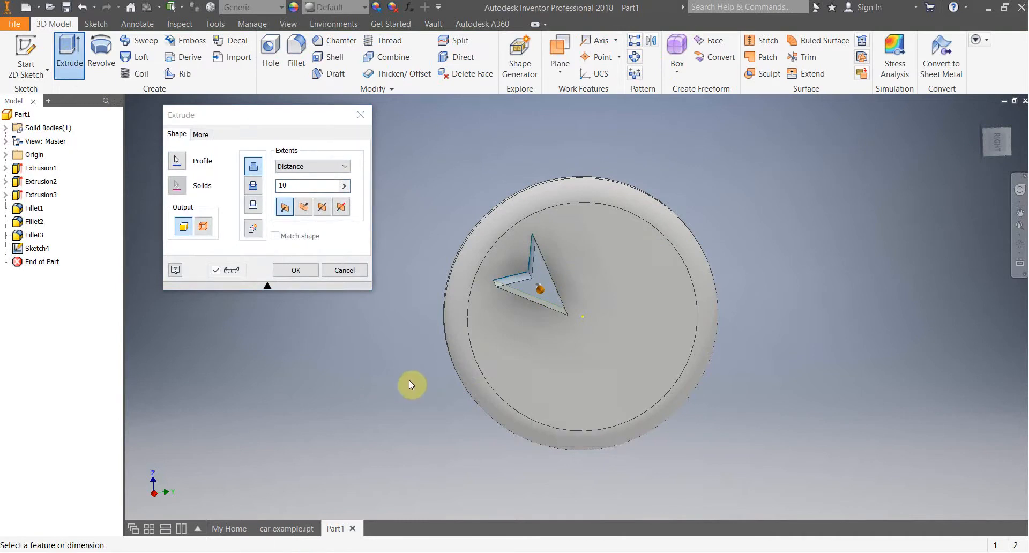
right_click(409, 380, "shift")
left_click(412, 345)
mouse_move(412, 345)
middle_mouse_down("shift")
mouse_move(487, 356)
mouse_move(395, 336)
middle_mouse_up("shift")
left_click(276, 188)
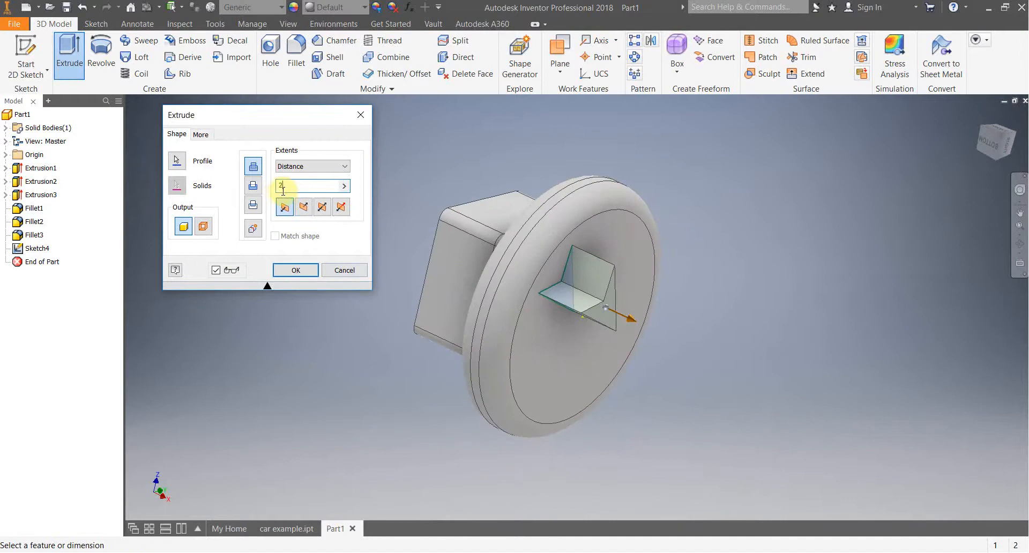
left_click(296, 270)
- Pattern the extruded arrowhead circularly around the X axis with 7 occurrences over 360 degrees
middle_click_drag(382, 367, 281, 351, "shift")
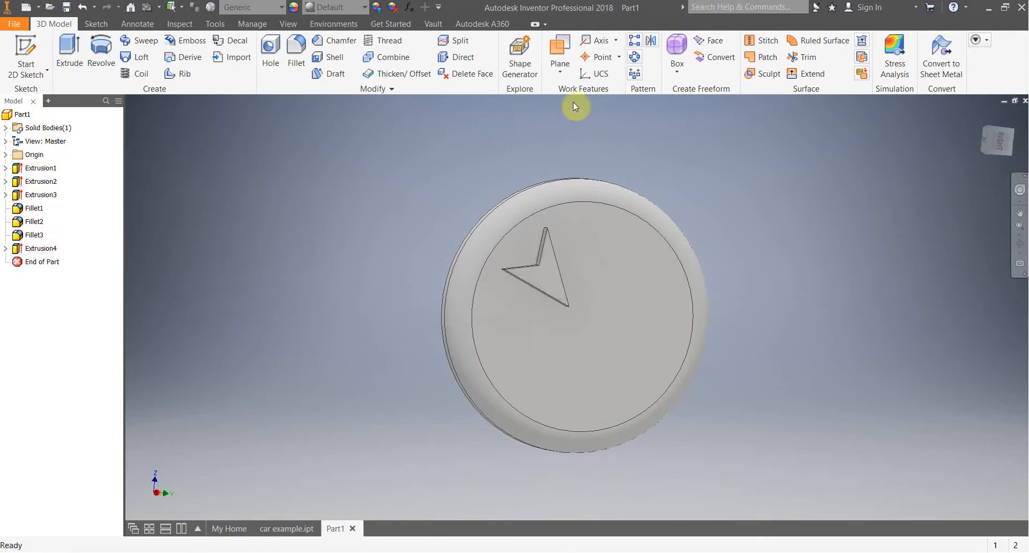
left_click(639, 62)
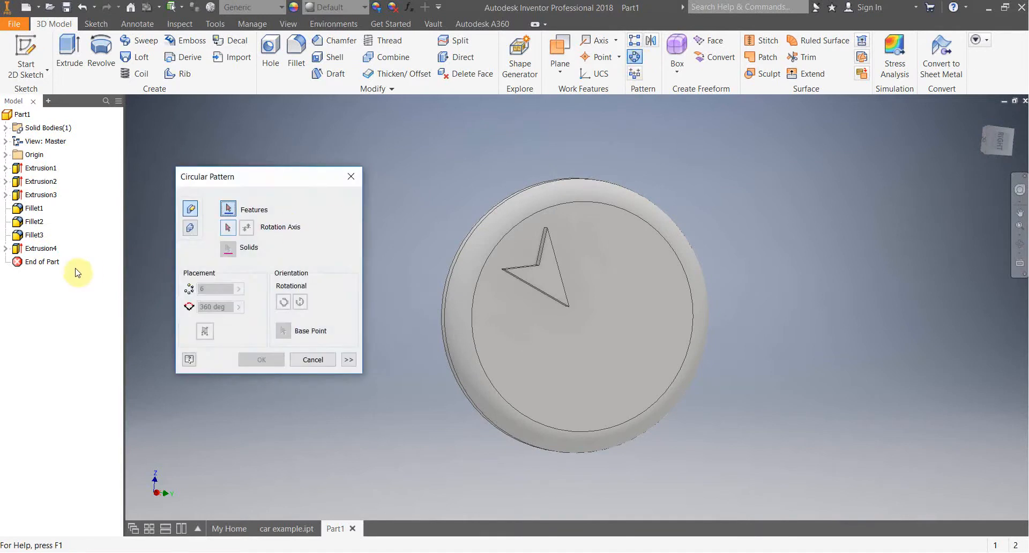
left_click(39, 252)
left_click(228, 229)
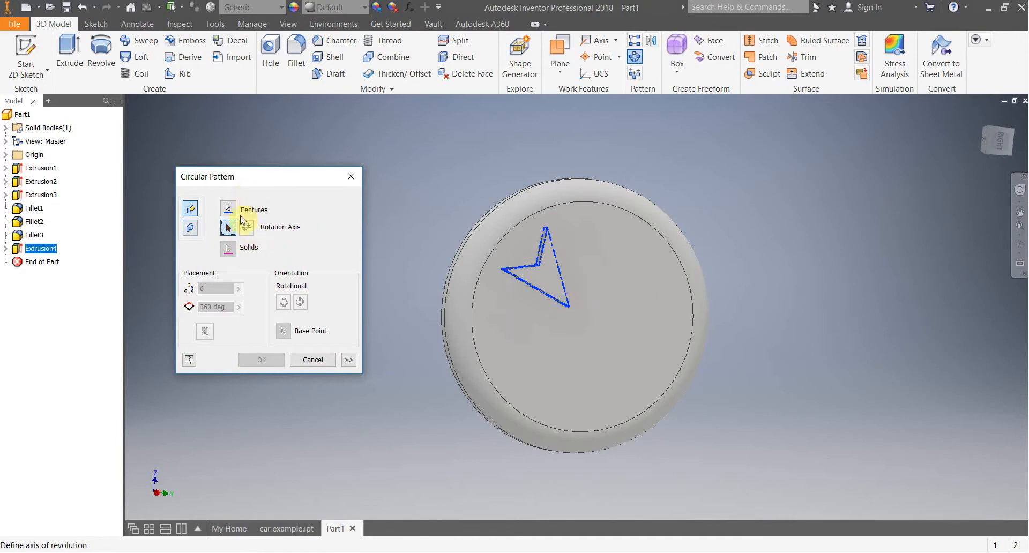
left_click(6, 155)
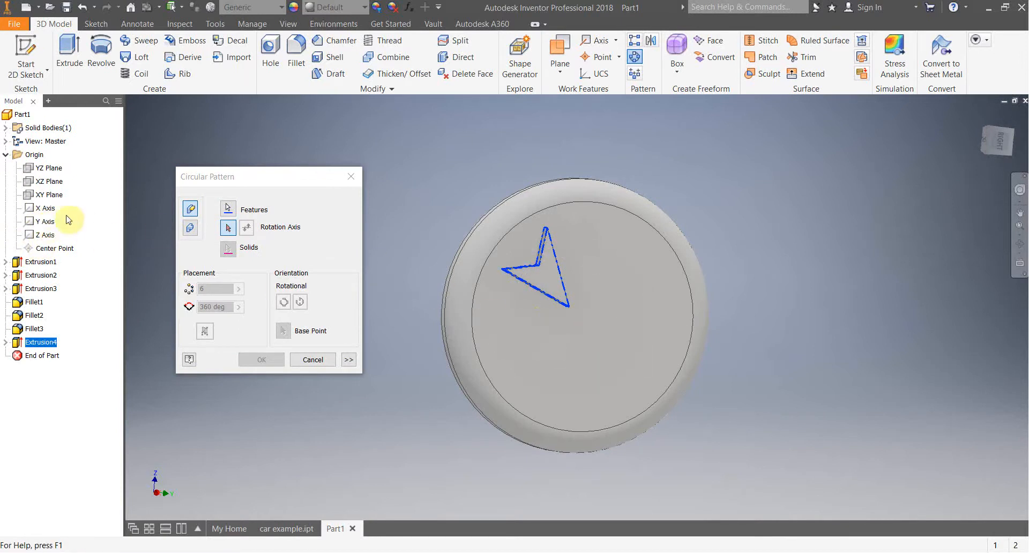
left_click(45, 211)
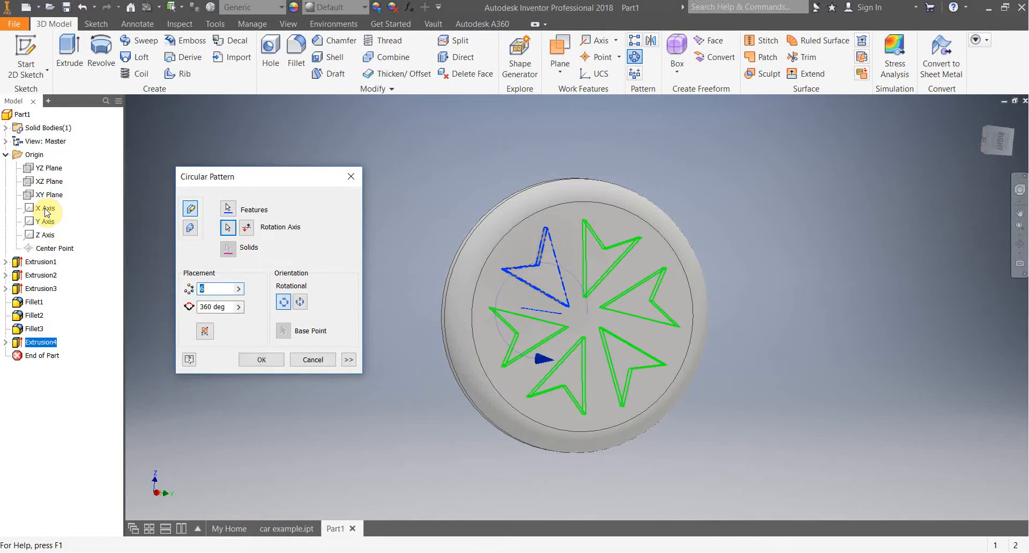
left_click(213, 289)
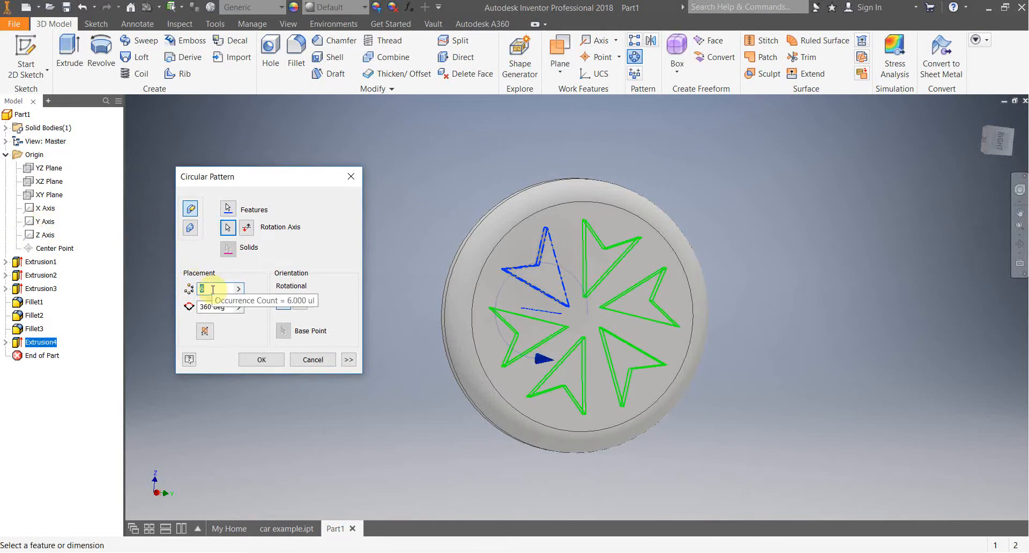
type("7")
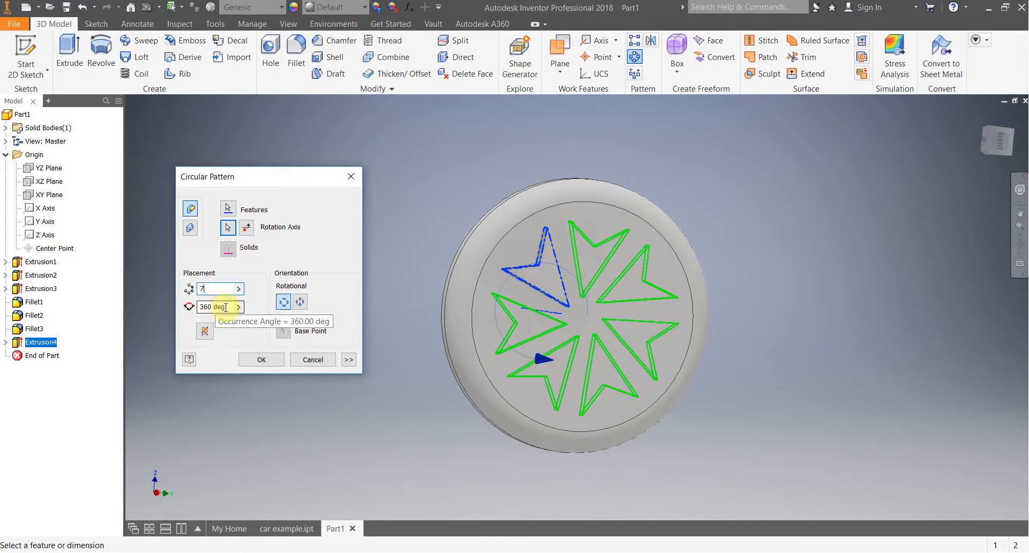
left_click(274, 360)
- Mirror all three base extrusions, three fillets, the arrowhead extrusion and its circular pattern about the block's open end face showing the round axle
middle_click_drag(547, 368, 500, 369, "shift")
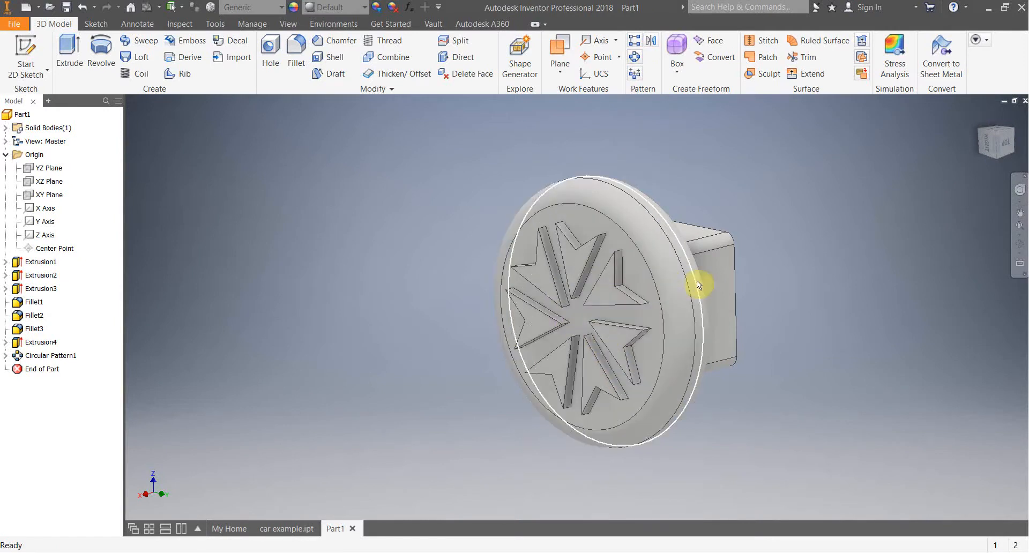
middle_click_drag(641, 353, 569, 381, "shift")
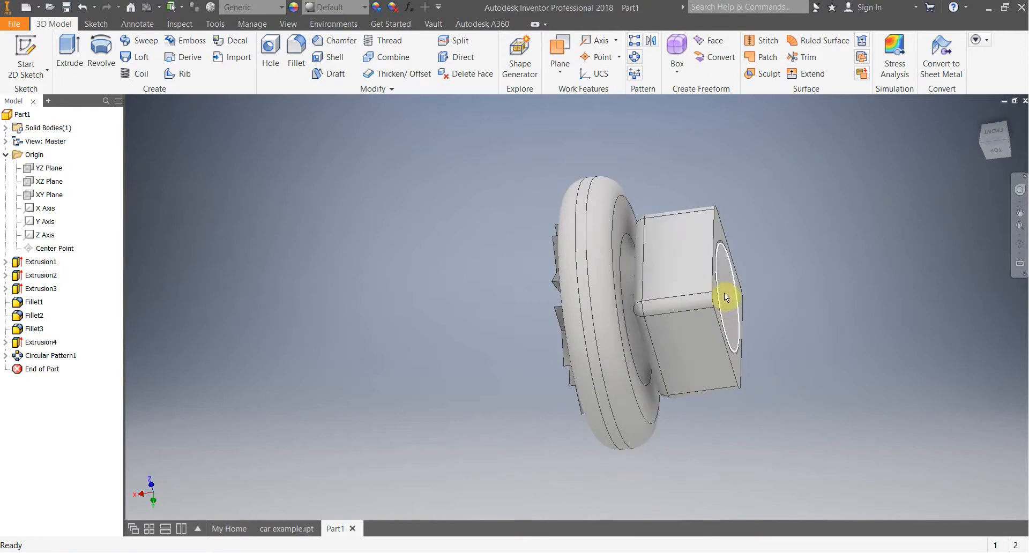
middle_click_drag(636, 379, 680, 386, "shift")
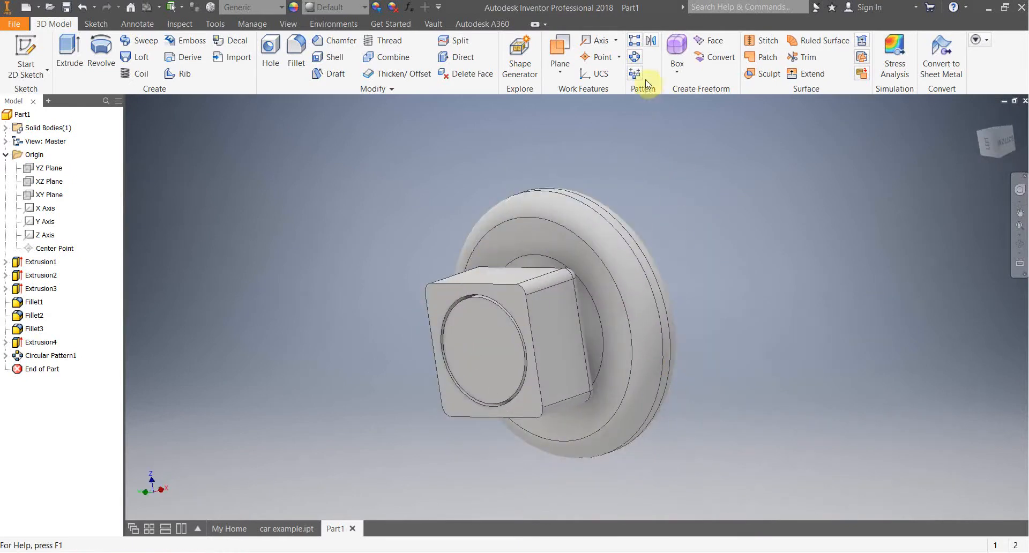
left_click(652, 42)
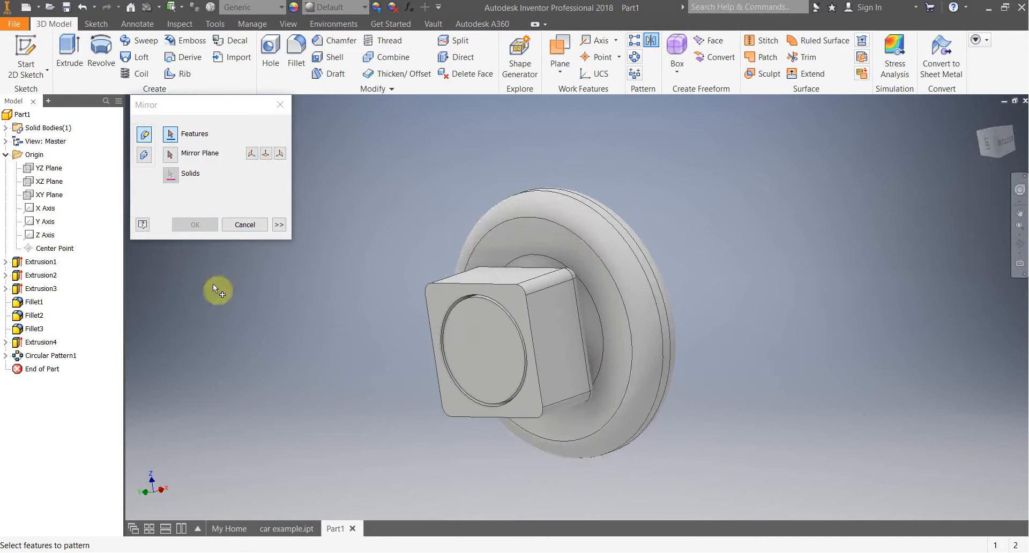
left_click(41, 261)
left_click(40, 275)
left_click(41, 288)
left_click(34, 302)
left_click(34, 315)
left_click(35, 329)
left_click(41, 342)
left_click(37, 355)
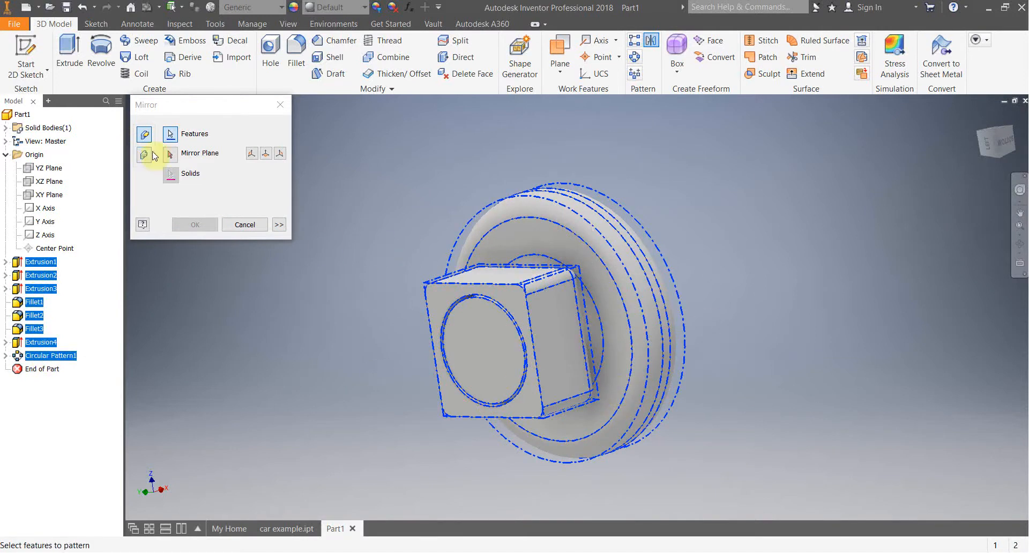
left_click(170, 156)
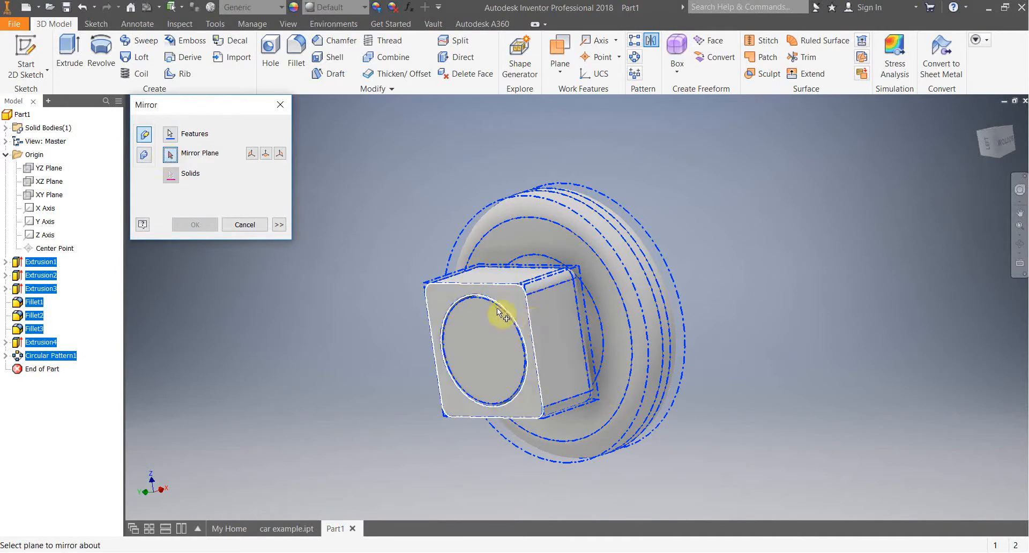
left_click(452, 292)
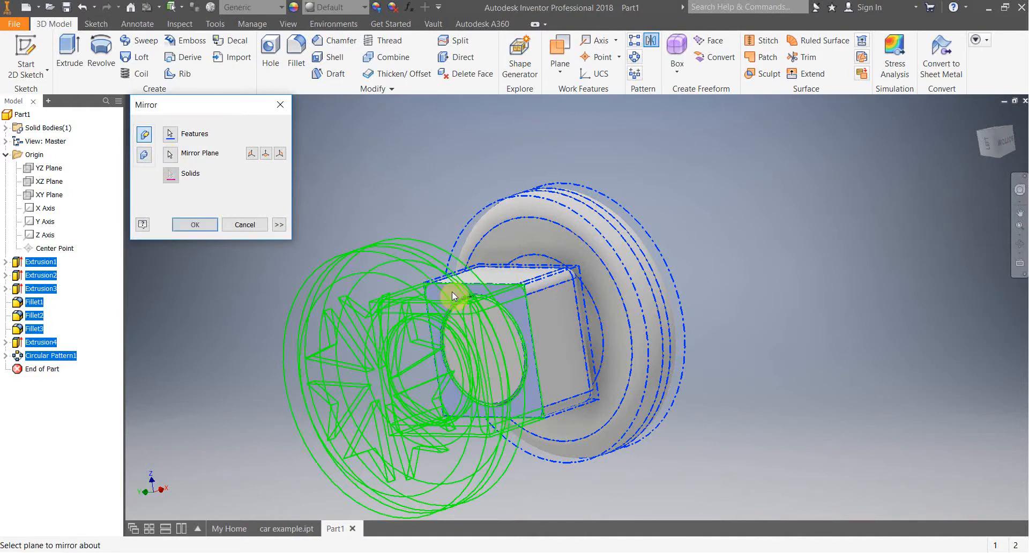
left_click(195, 225)
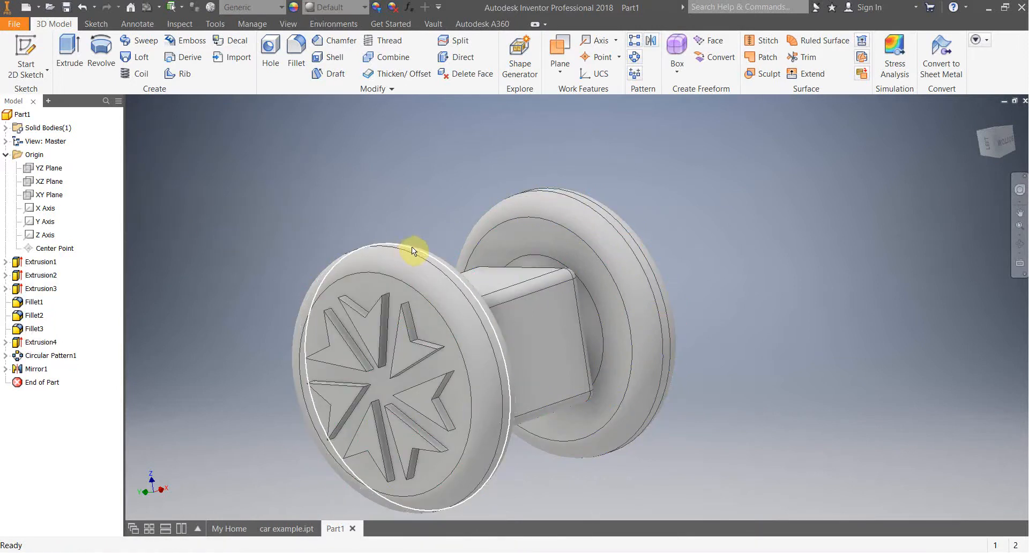
- Sketch a 20 mm diameter circle centered on the block's flat side face between the wheels and finish the sketch
middle_click_drag(391, 279, 816, 345, "shift")
mouse_move(765, 312)
middle_mouse_down("shift")
mouse_move(660, 316)
mouse_move(669, 335)
mouse_move(792, 308)
mouse_move(742, 301)
middle_mouse_up("shift")
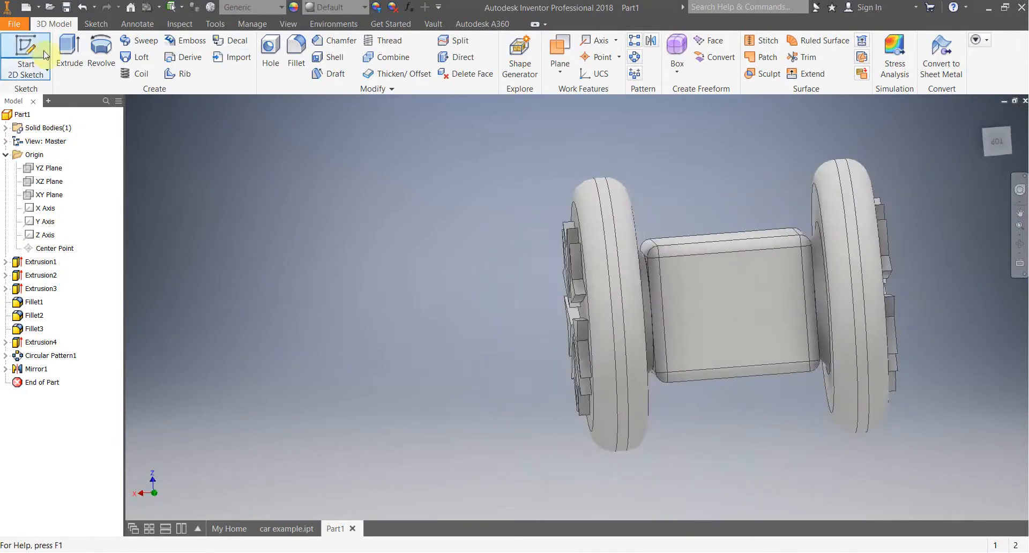
left_click(748, 331)
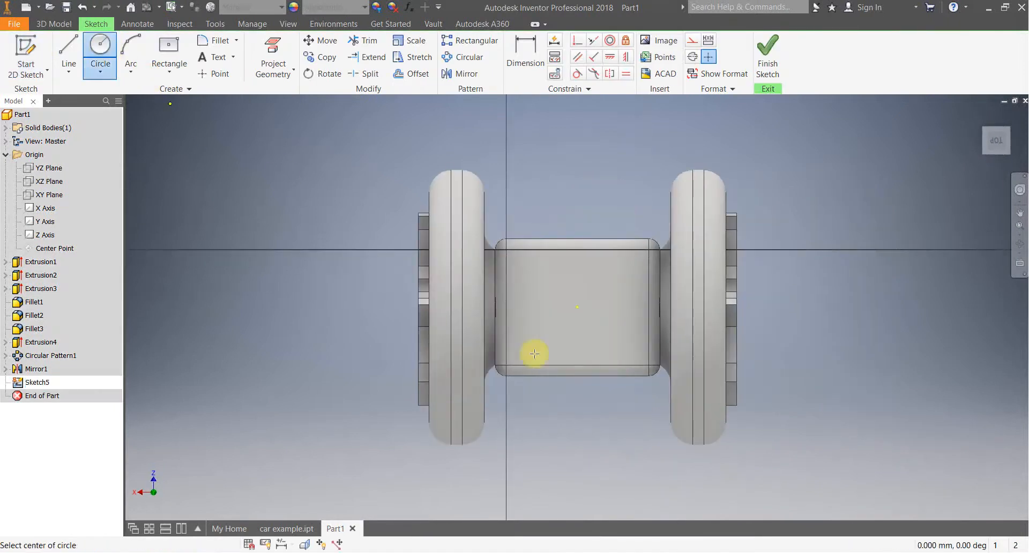
left_click(578, 307)
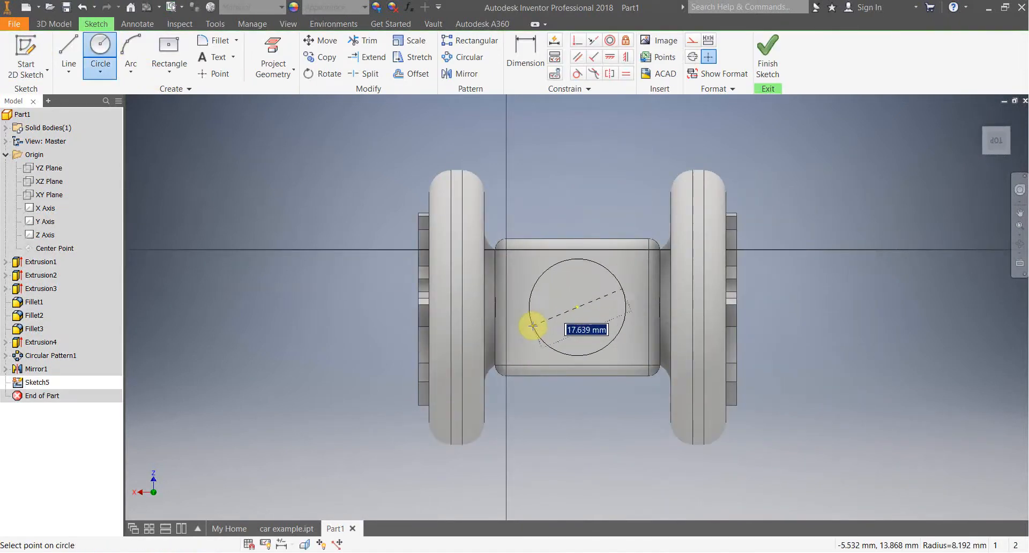
type("20")
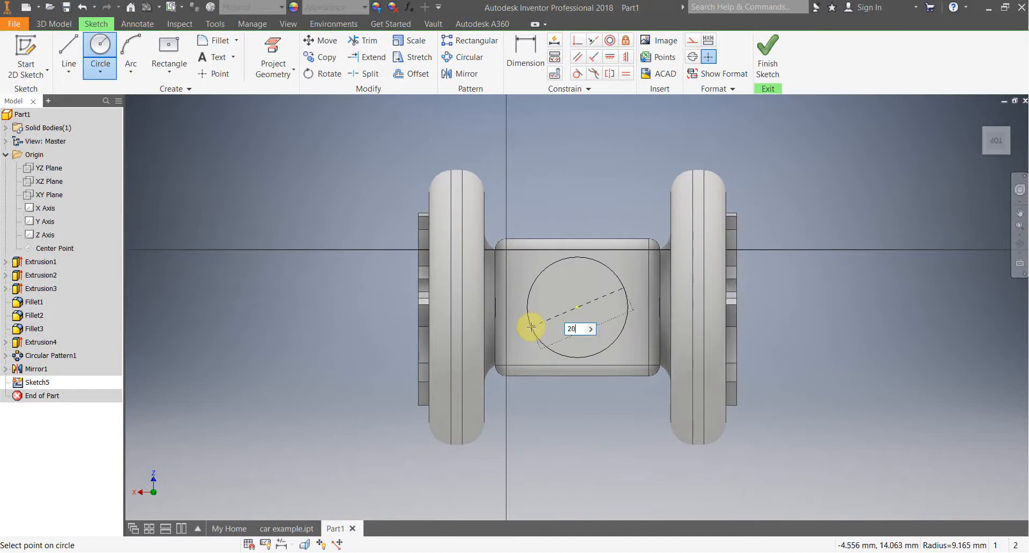
key("Return")
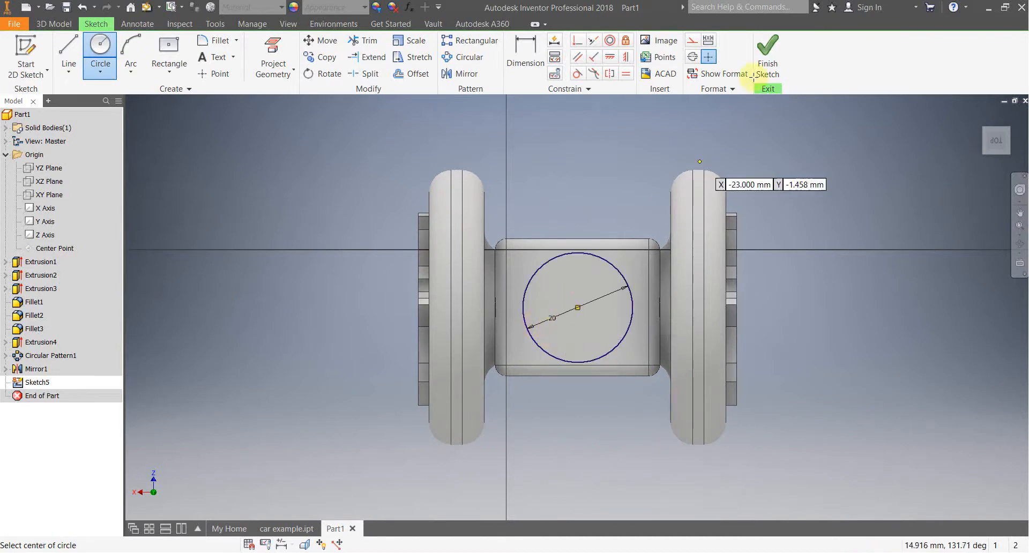
left_click(768, 54)
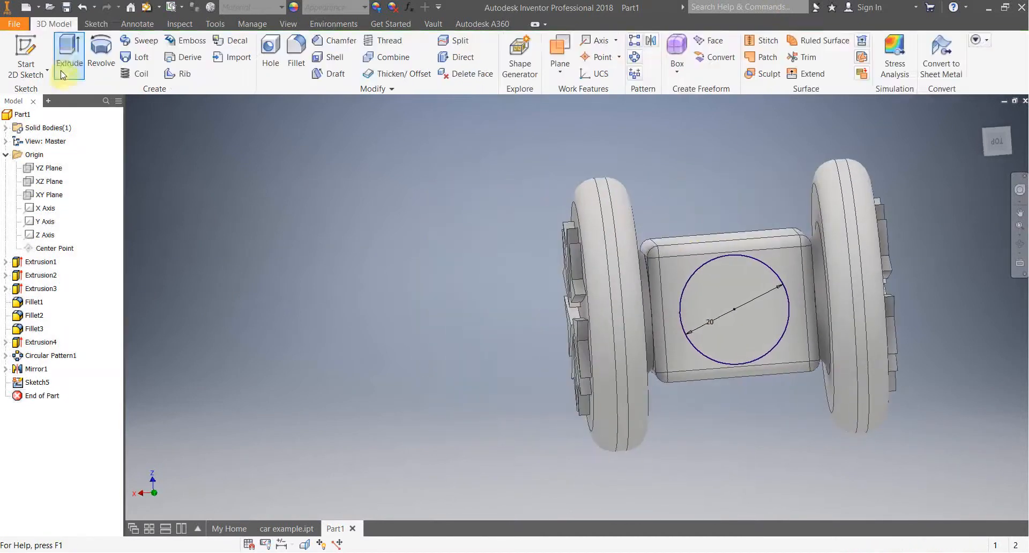
- Extrude the circle 20 mm outward from the block's side face as a joined solid cylinder
left_click(70, 54)
middle_click_drag(696, 360, 730, 358, "shift")
left_click(276, 187)
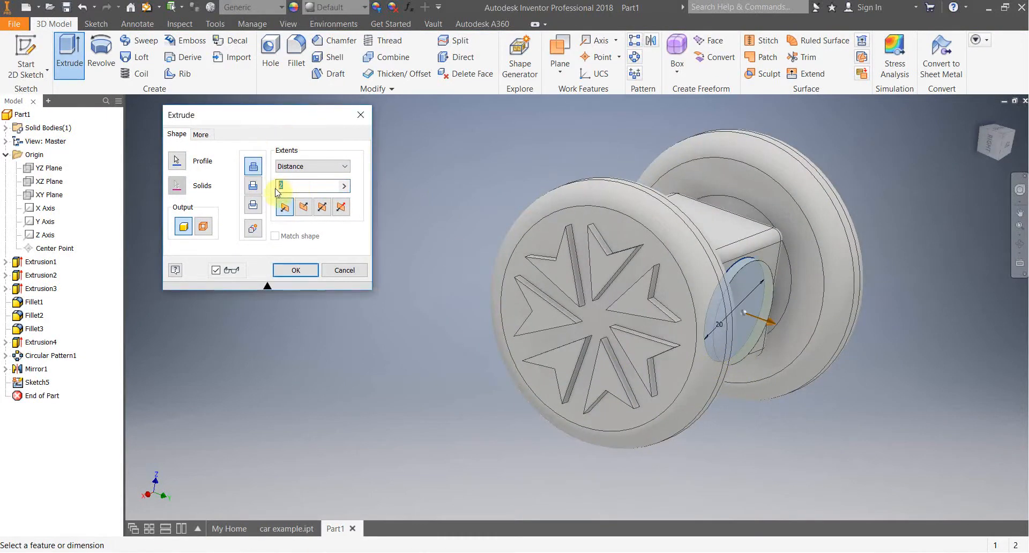
left_click(269, 187)
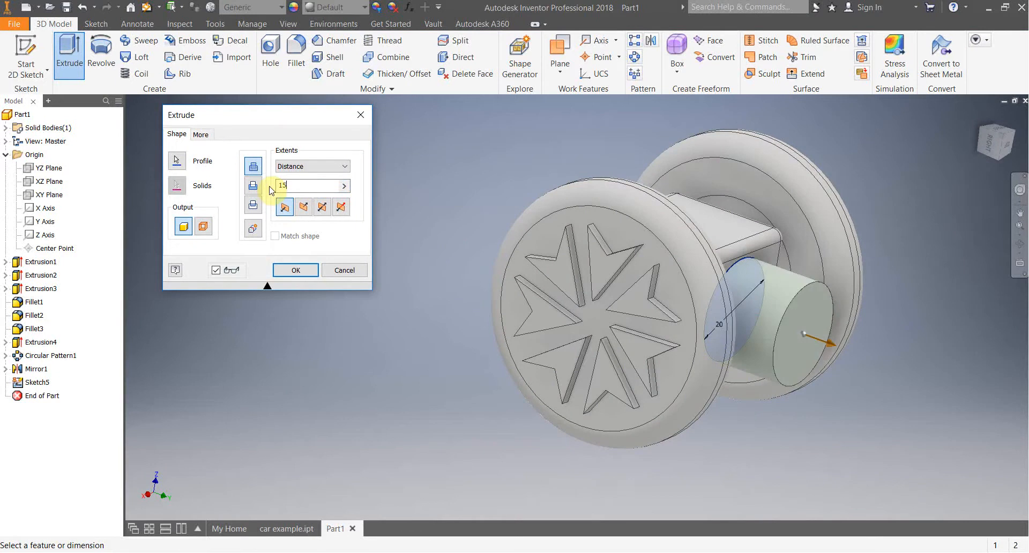
key("BackSpace")
key("BackSpace")
type("2")
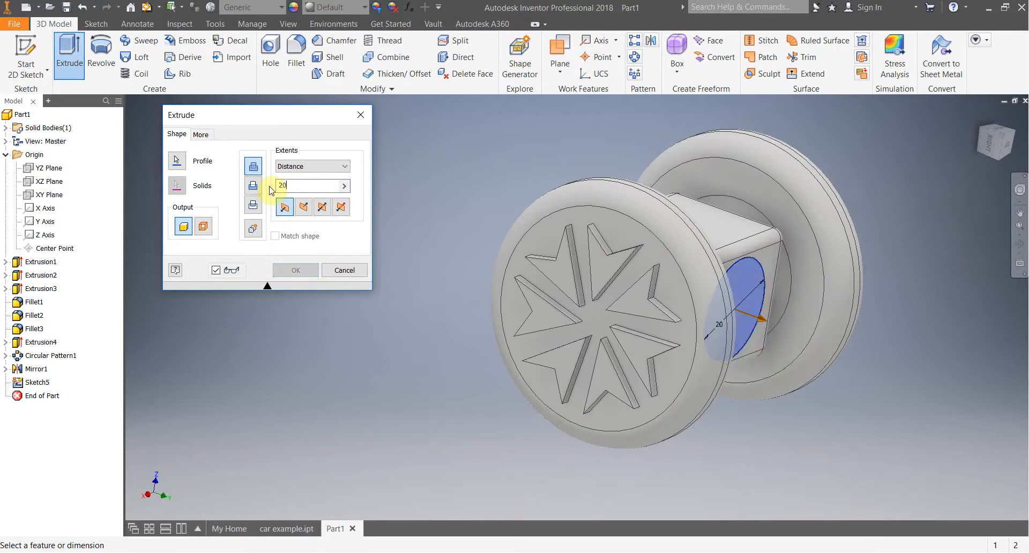
type("0")
left_click(270, 187)
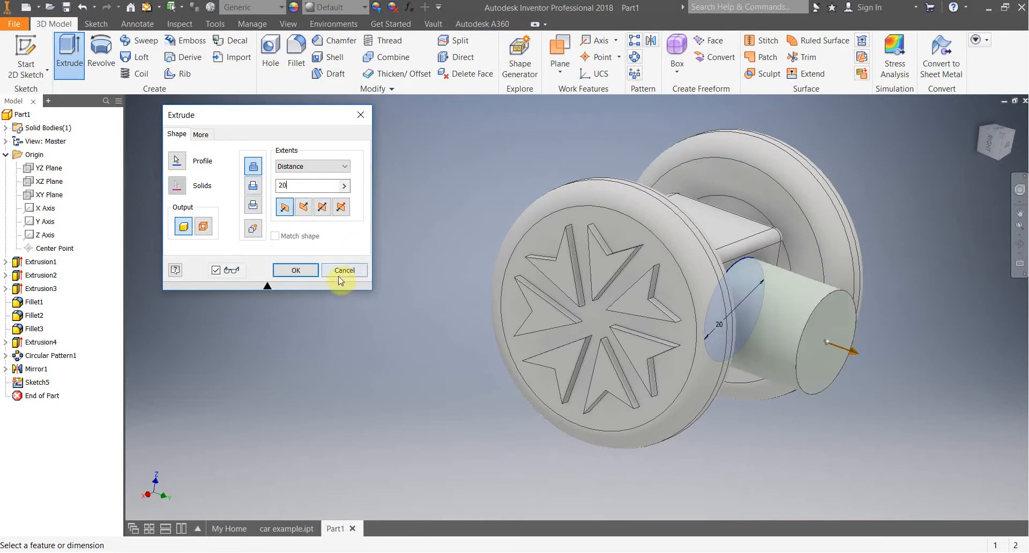
left_click(298, 271)
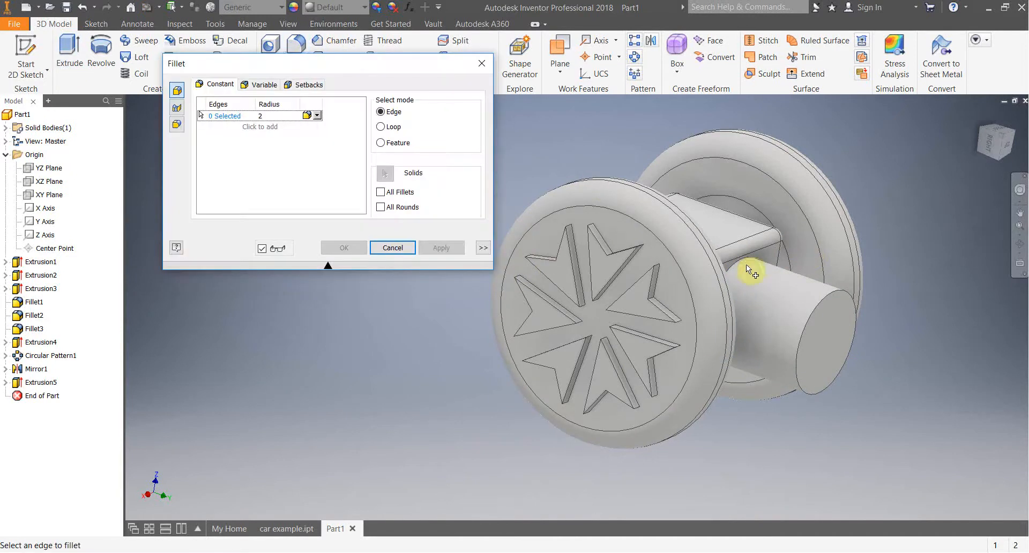
- Fillet the edge where the cylinder meets the block with a 2 mm radius
left_click(740, 262)
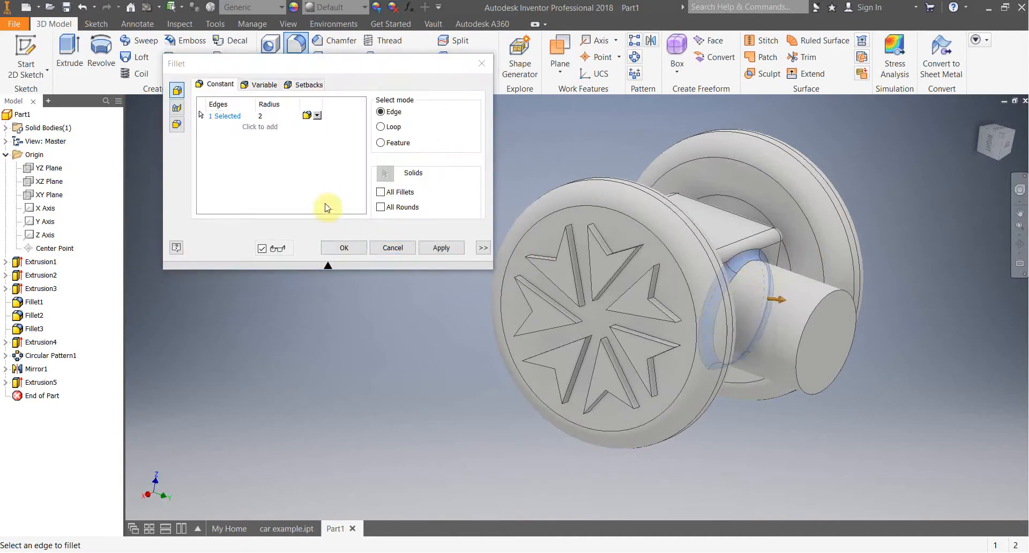
left_click(355, 252)
scroll(727, 282, "up", 3)
middle_click_drag(818, 348, 777, 336, "shift")
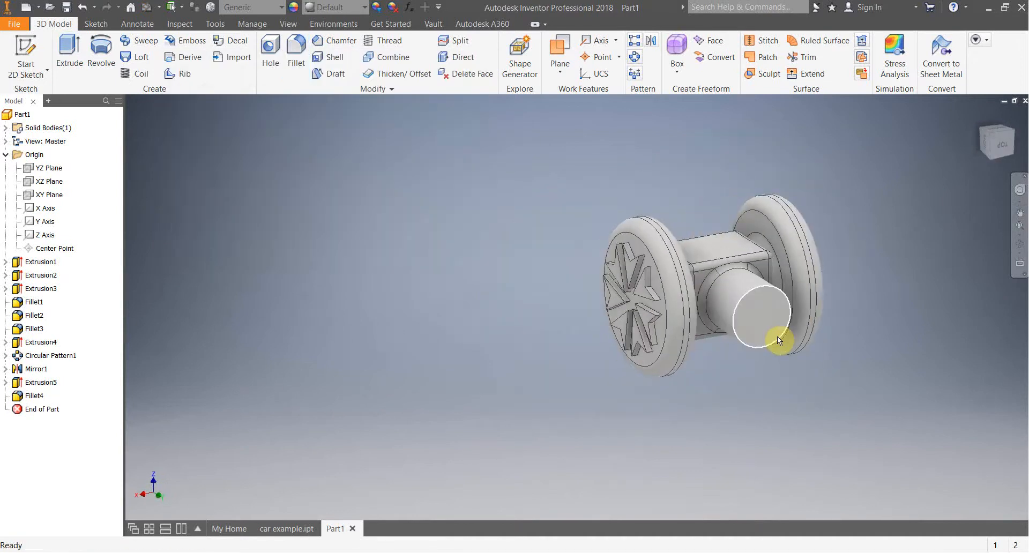
- Mirror every feature of the part, including the first mirror, the connecting cylinder and its fillet, about the cylinder's flat end face
left_click(652, 41)
left_click(42, 263)
left_click(43, 276)
left_click(41, 289)
left_click(34, 302)
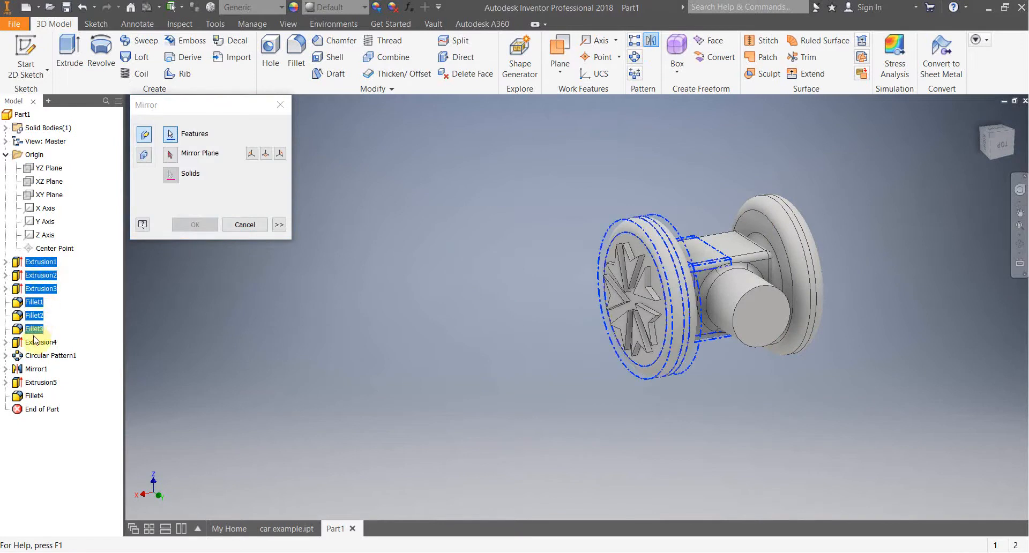
left_click(39, 343)
left_click(43, 356)
left_click(37, 369)
left_click(39, 382)
left_click(34, 395)
left_click(171, 154)
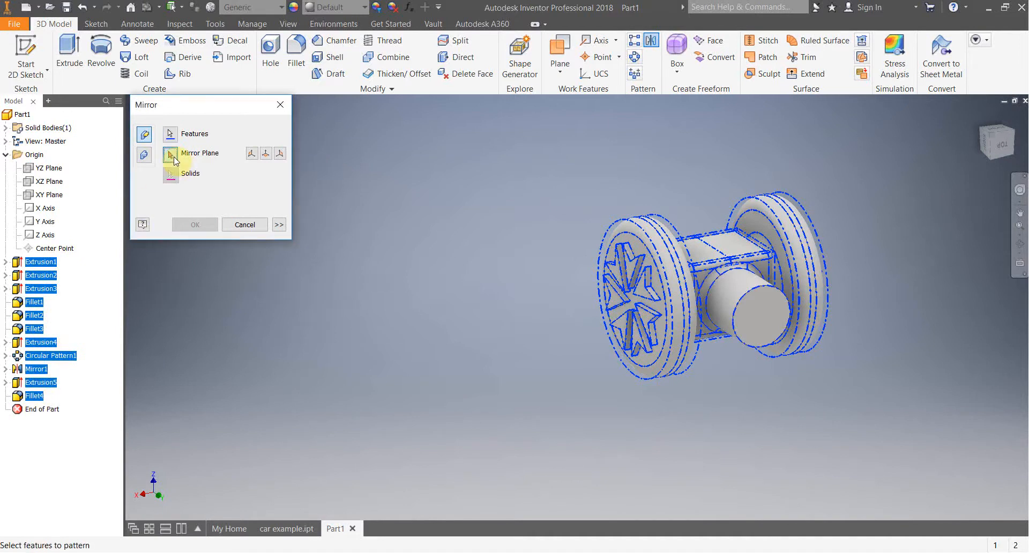
left_click(763, 313)
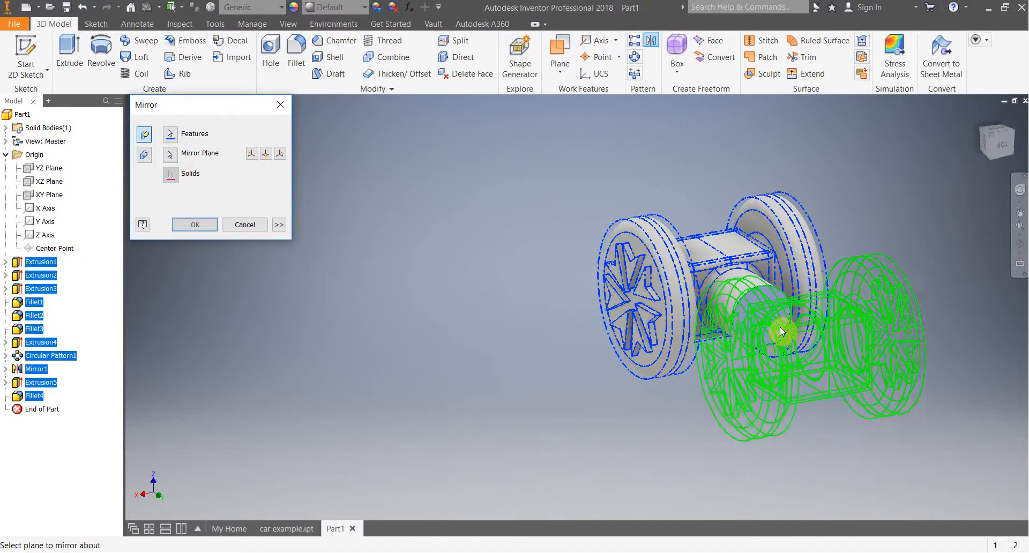
left_click(195, 224)
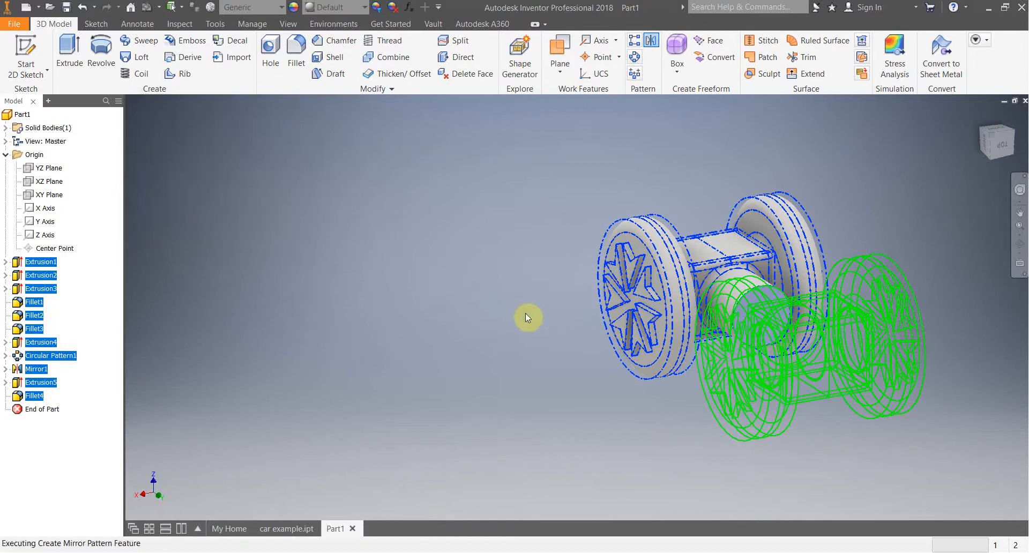
- Start a sketch on the block's outer end face, opposite the connecting cylinder
middle_click_drag(355, 371, 501, 383, "shift")
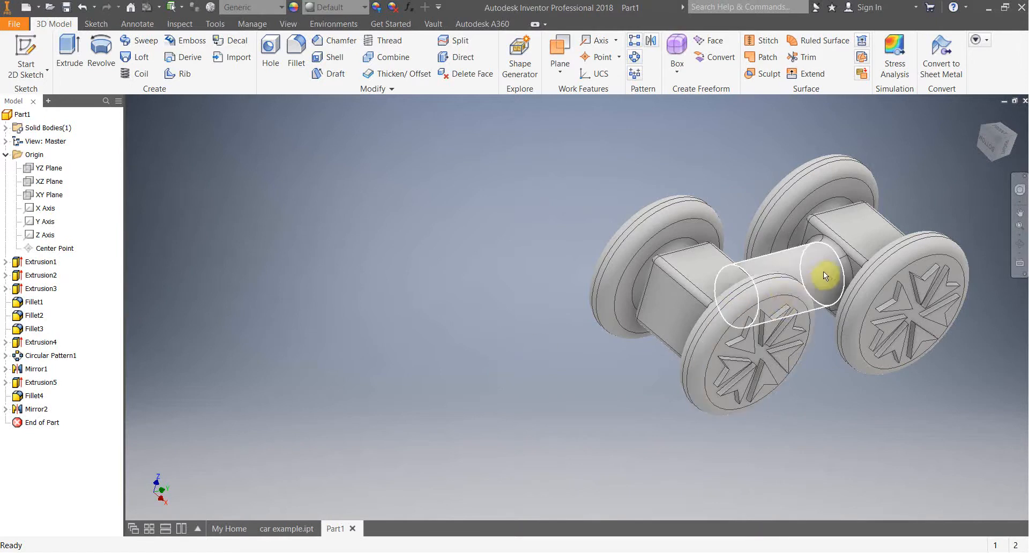
mouse_move(630, 298)
middle_mouse_down("shift")
mouse_move(625, 263)
mouse_move(689, 285)
mouse_move(700, 317)
mouse_move(733, 292)
middle_mouse_up("shift")
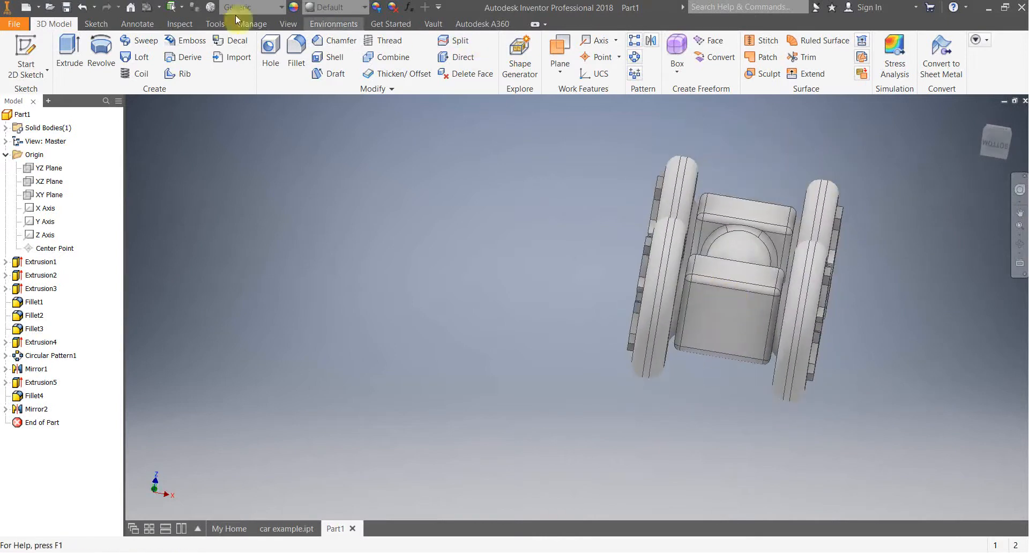
left_click(38, 51)
left_click(696, 300)
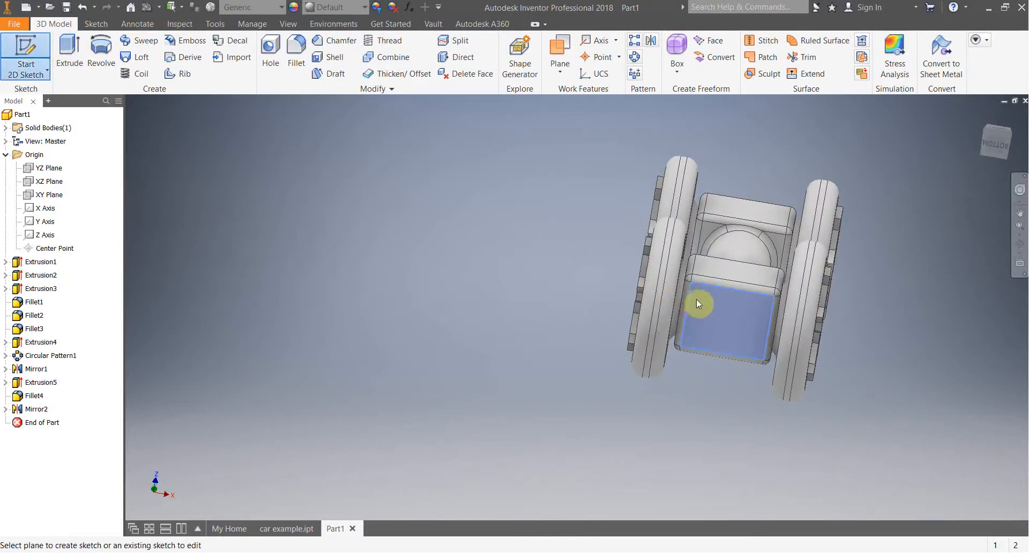
- Examine the lettering on the end of the block in the car example, and return to Part1
left_click(292, 529)
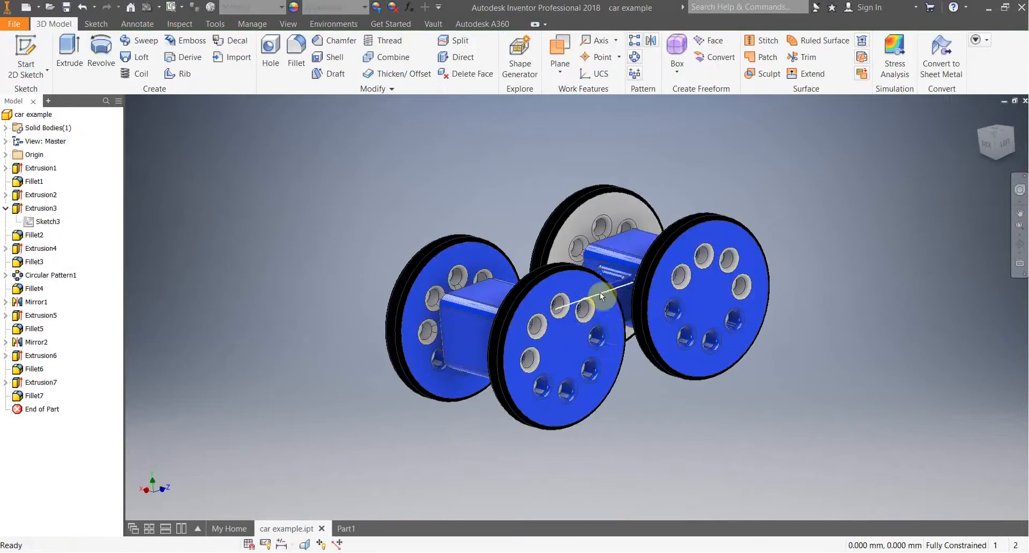
middle_click_drag(599, 292, 429, 370, "shift")
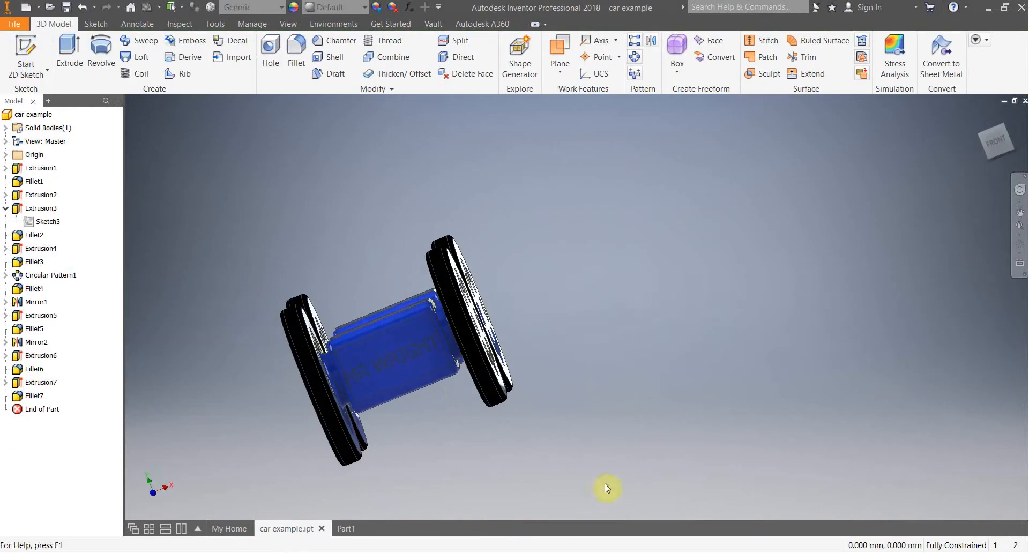
left_click(347, 529)
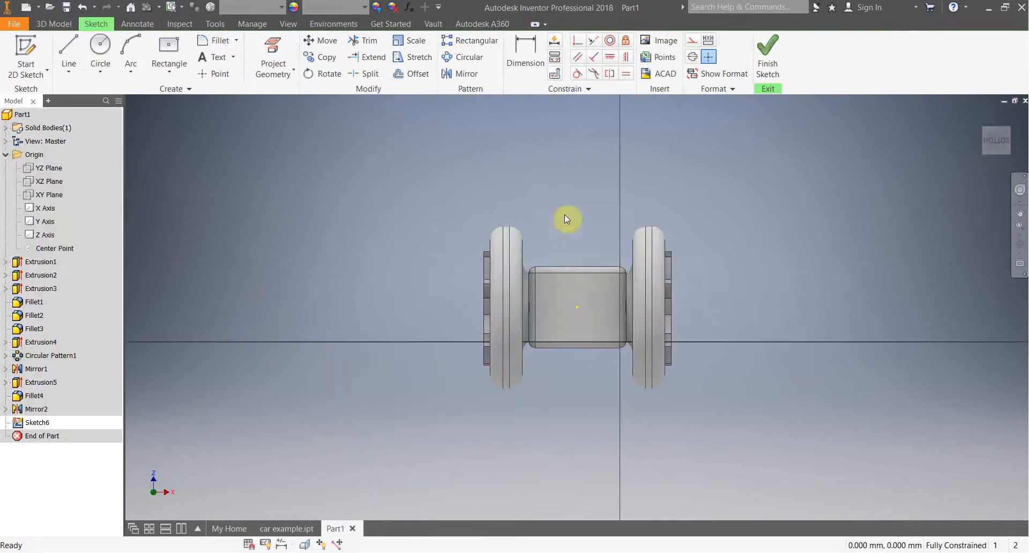
- Place sketch text with the person's title and surname across the middle of the block's end face
left_click(373, 56)
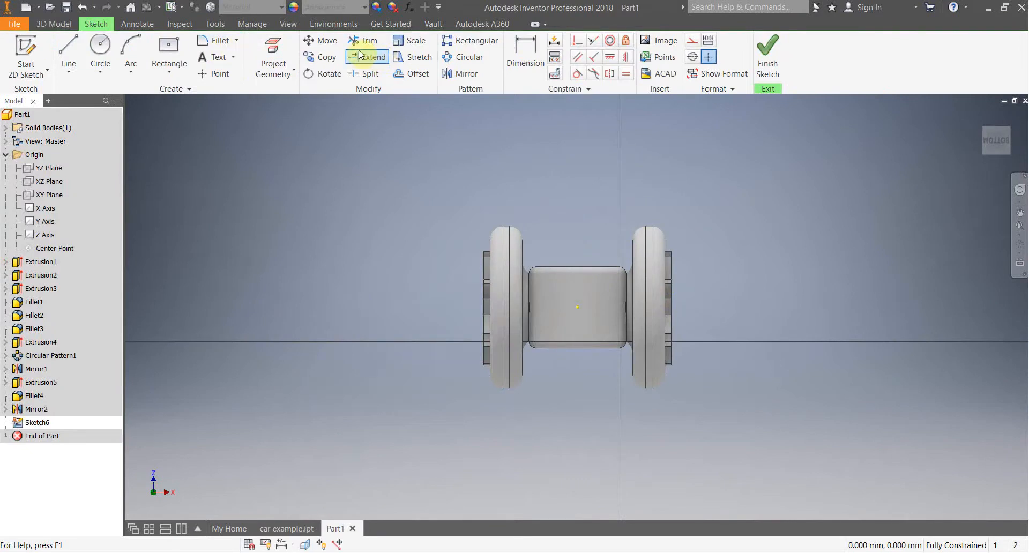
left_click(215, 57)
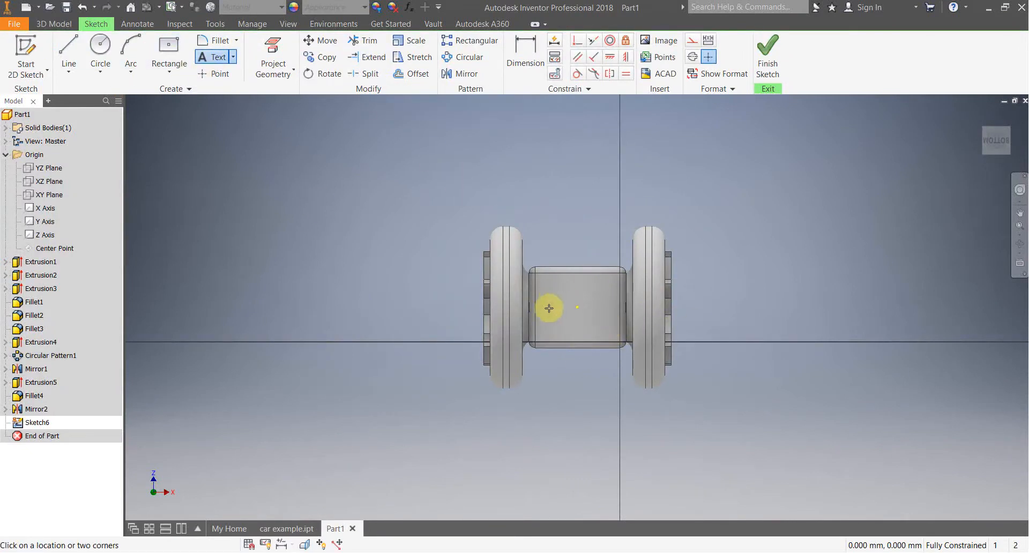
left_click(613, 320)
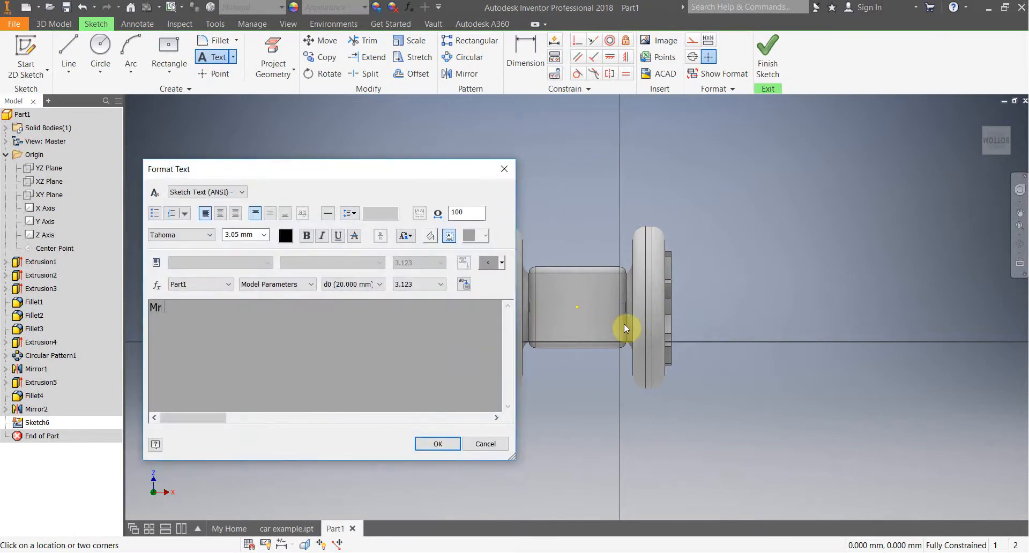
type("Mr Wright")
left_click(443, 445)
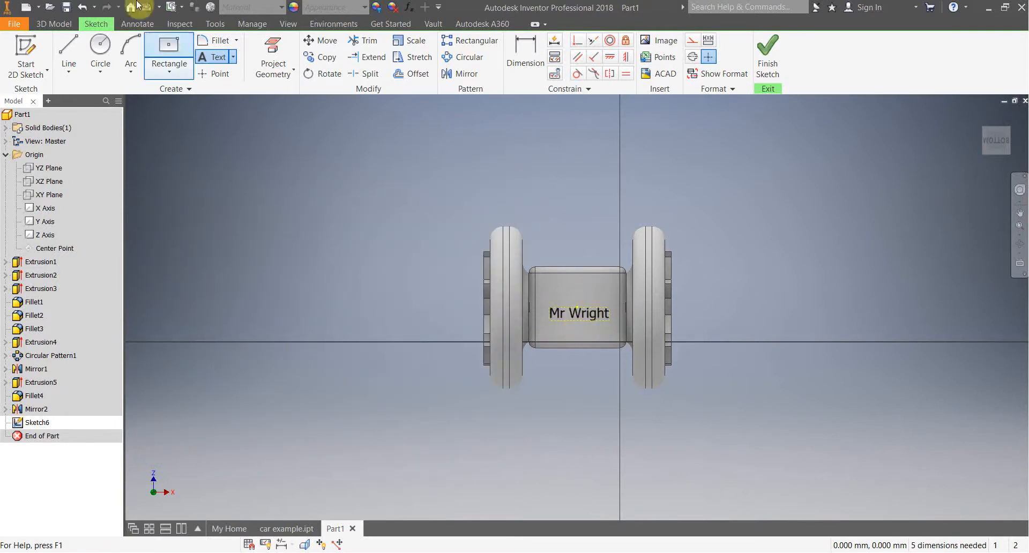
- Rotate the sketch text about 326 degrees around a point below the block, and move it back onto the block's end face
left_click(316, 74)
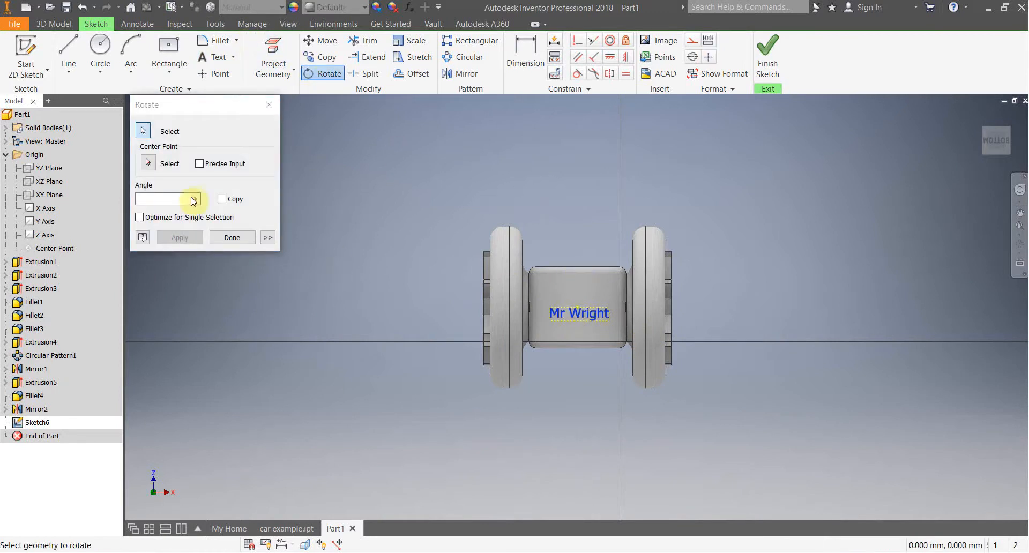
left_click(150, 165)
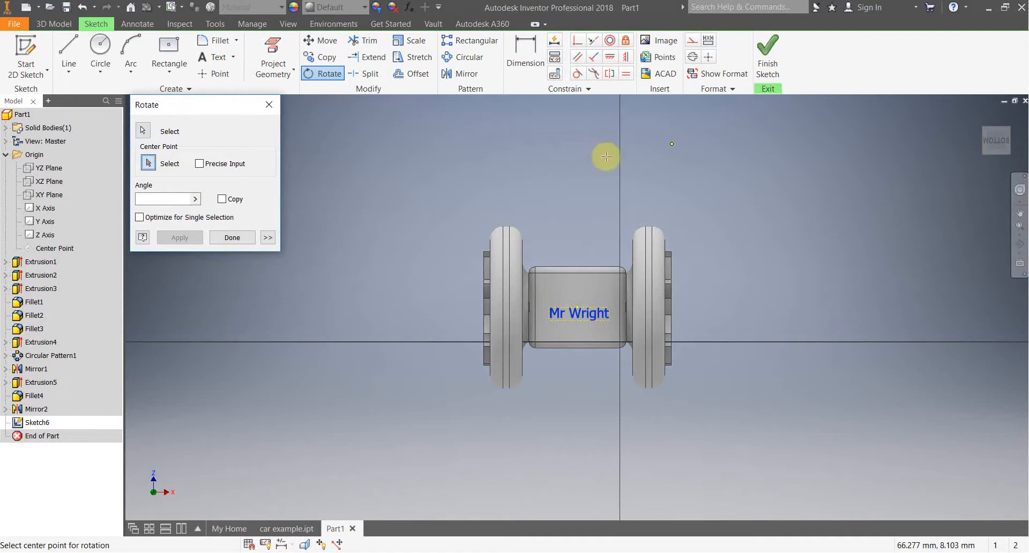
left_click(557, 377)
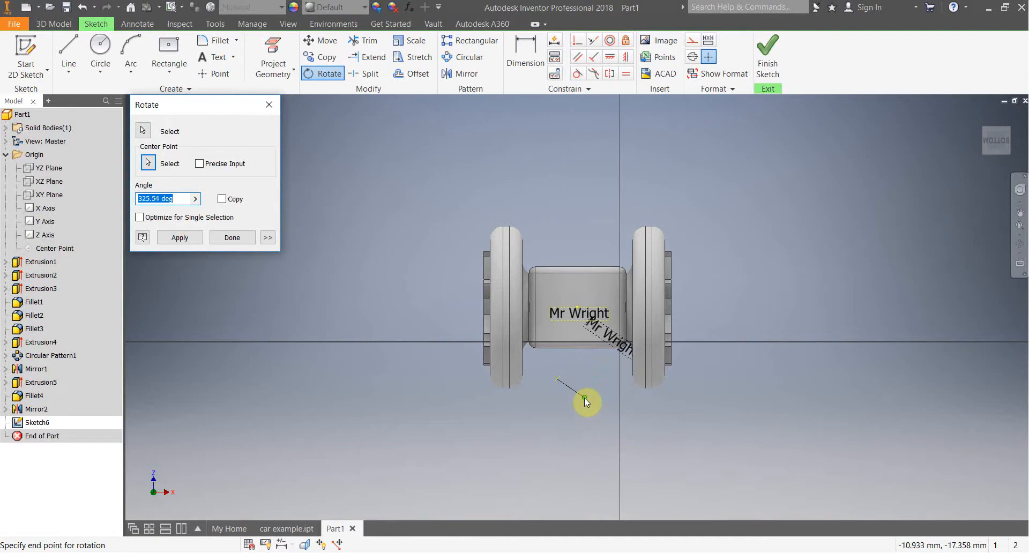
left_click(584, 398)
right_click(532, 406)
left_click(569, 407)
left_click_drag(610, 339, 579, 315)
- Set the sketch text's height to 5 mm and reposition the lettering higher on the block's end face
double_click(579, 315)
left_click_drag(198, 318, 144, 310)
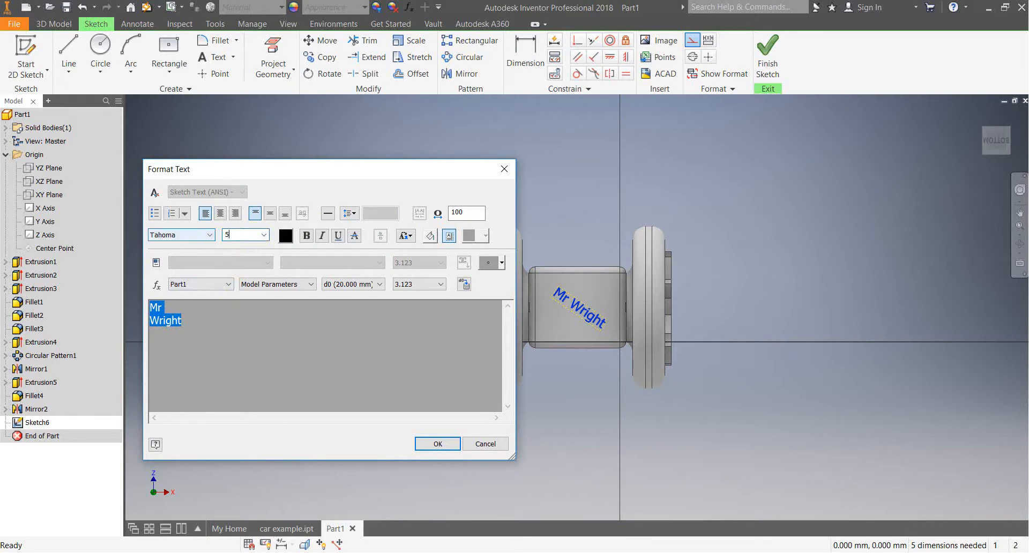
type("5")
key("Return")
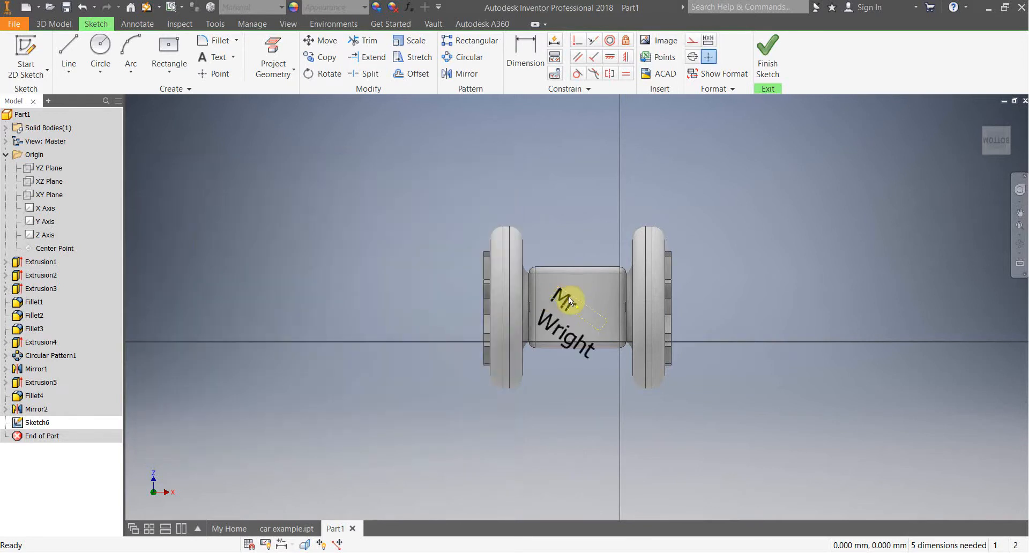
left_click_drag(571, 287, 574, 284)
- Center-justify the two-line lettering on the block's end face and finish the sketch
double_click(574, 284)
left_click_drag(195, 356, 134, 309)
left_click(306, 237)
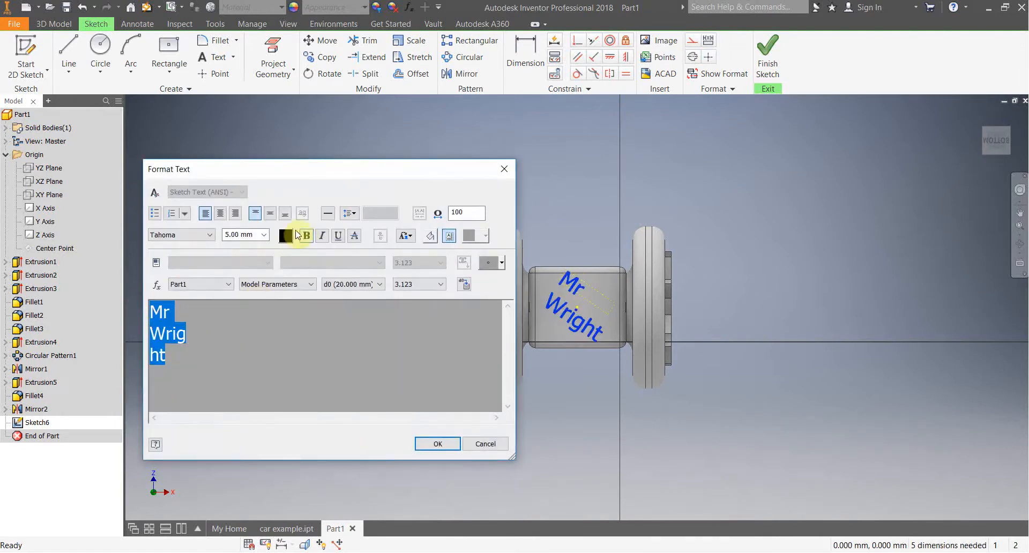
left_click(228, 217)
left_click(436, 444)
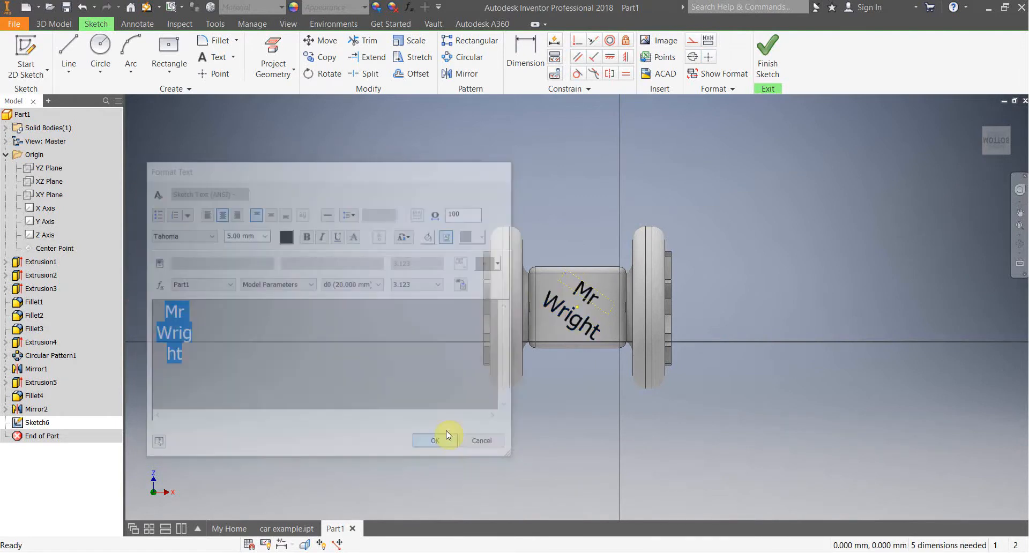
left_click(763, 47)
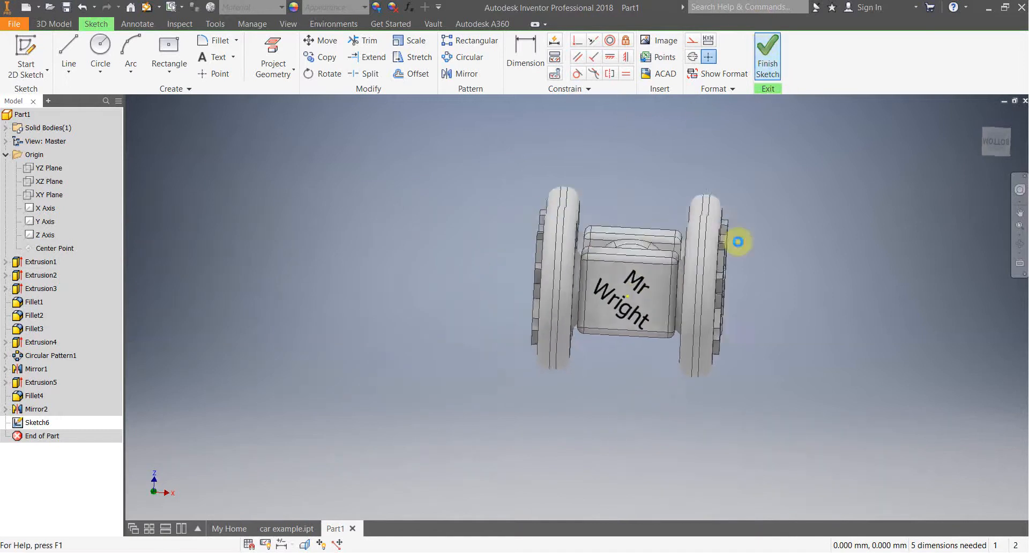
- Extrude the lettering as a cut 1 mm deep into the block's end face
left_click(64, 54)
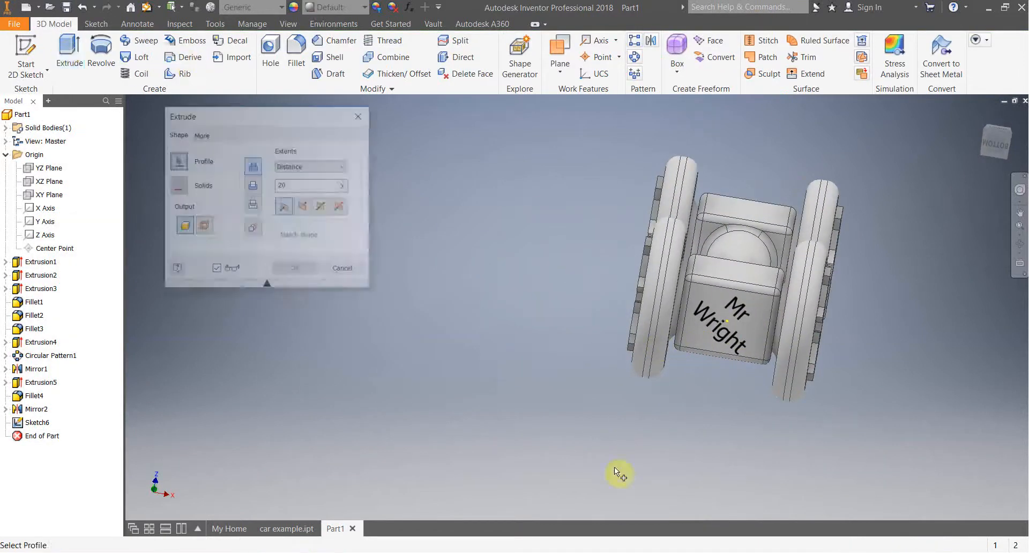
left_click(706, 323)
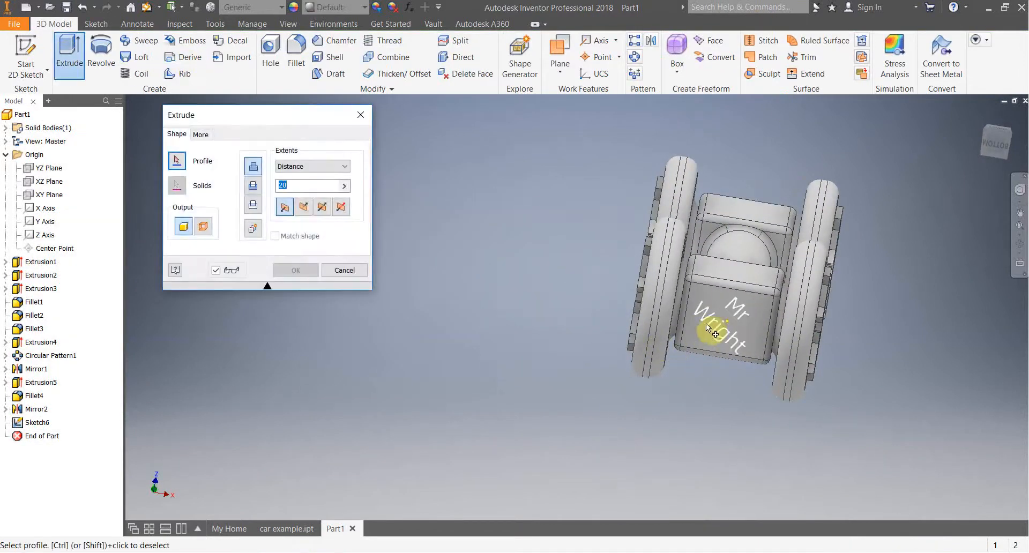
left_click(254, 186)
type("1")
left_click(296, 271)
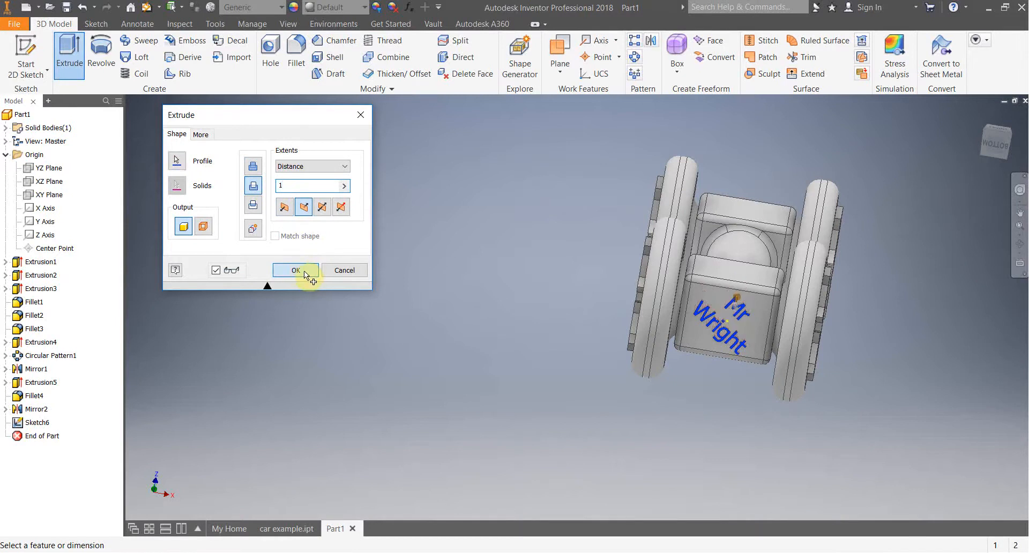
- Edit the wheel decoration's sketch, moving the arrowhead's inner notch corner outward toward the rim, and finish the sketch to update all wheels
middle_click_drag(733, 386, 799, 383, "shift")
scroll(790, 359, "up", 5)
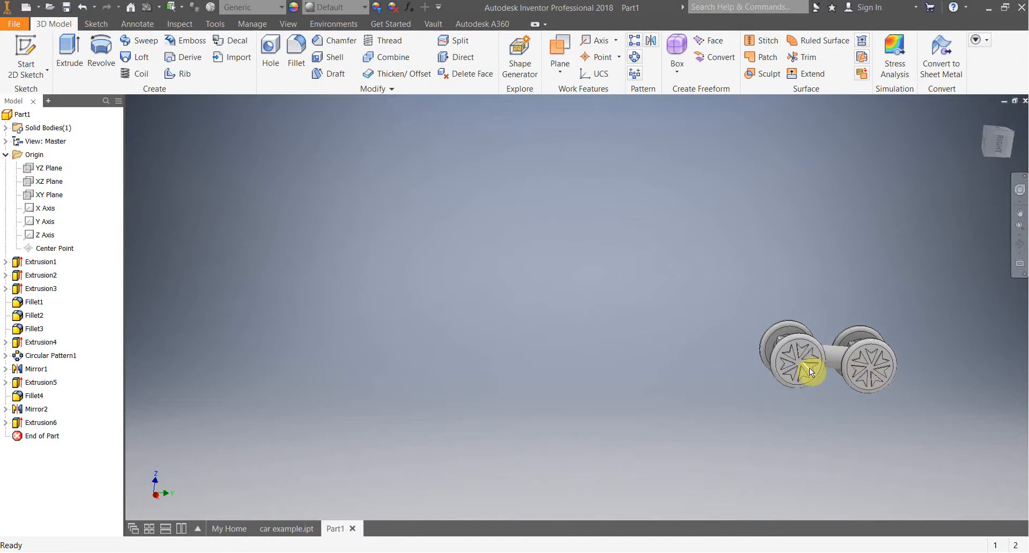
scroll(809, 367, "down", 5)
scroll(773, 347, "up", 5)
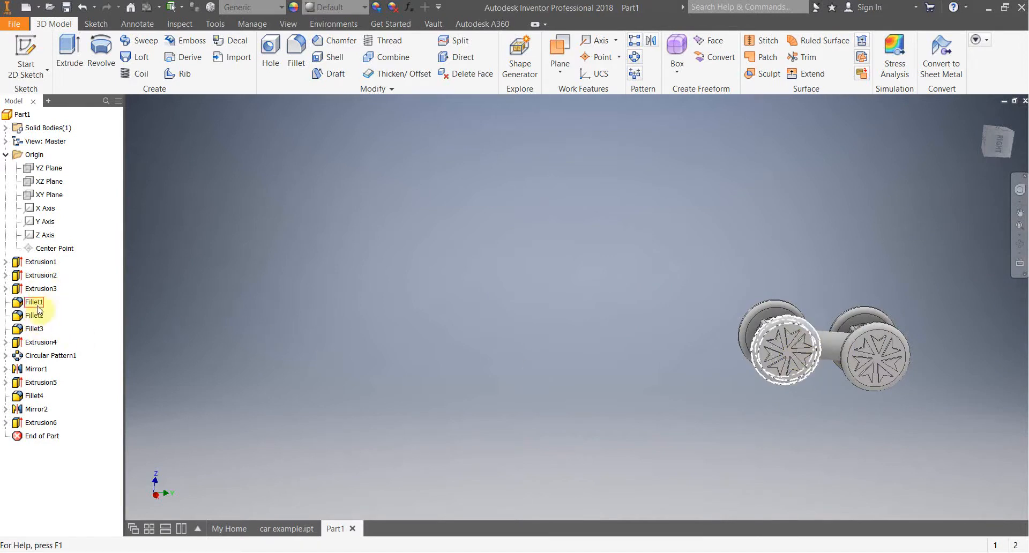
left_click(5, 342)
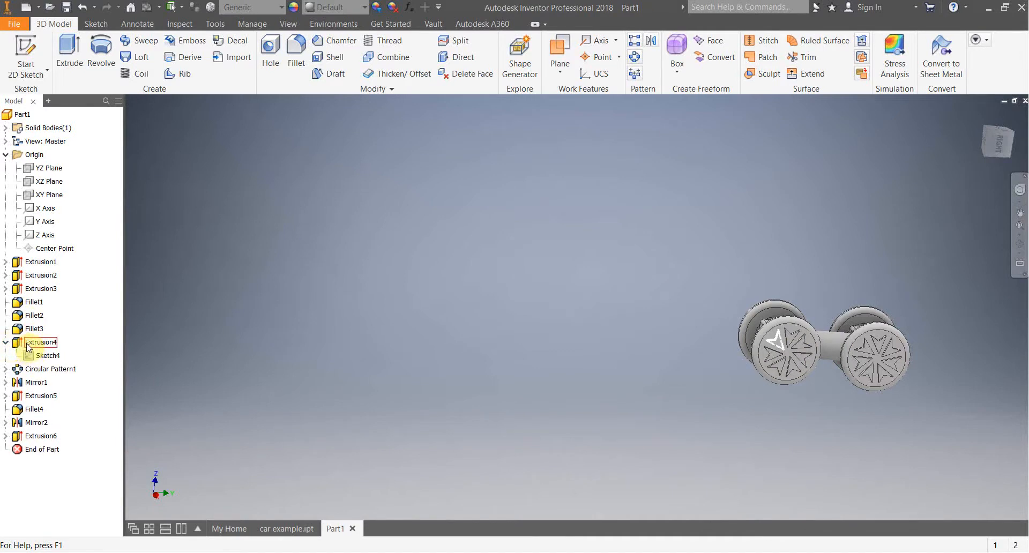
double_click(47, 356)
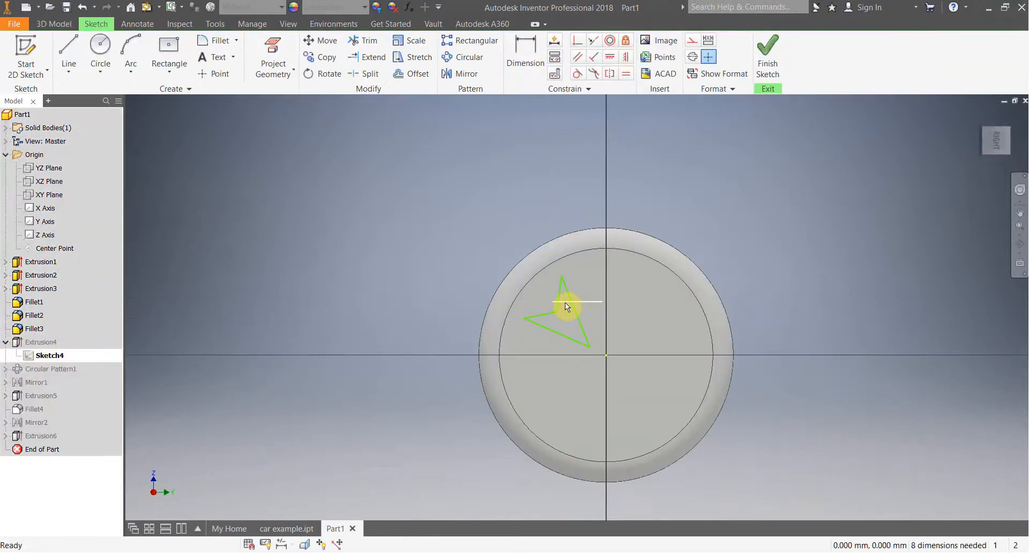
left_click_drag(551, 320, 497, 265)
left_click(768, 64)
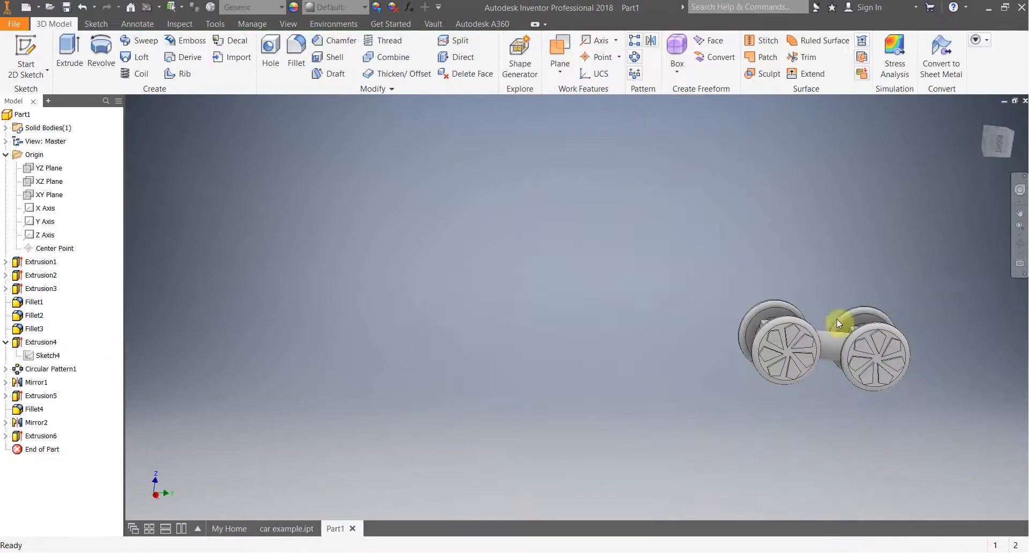
scroll(875, 355, "up", 5)
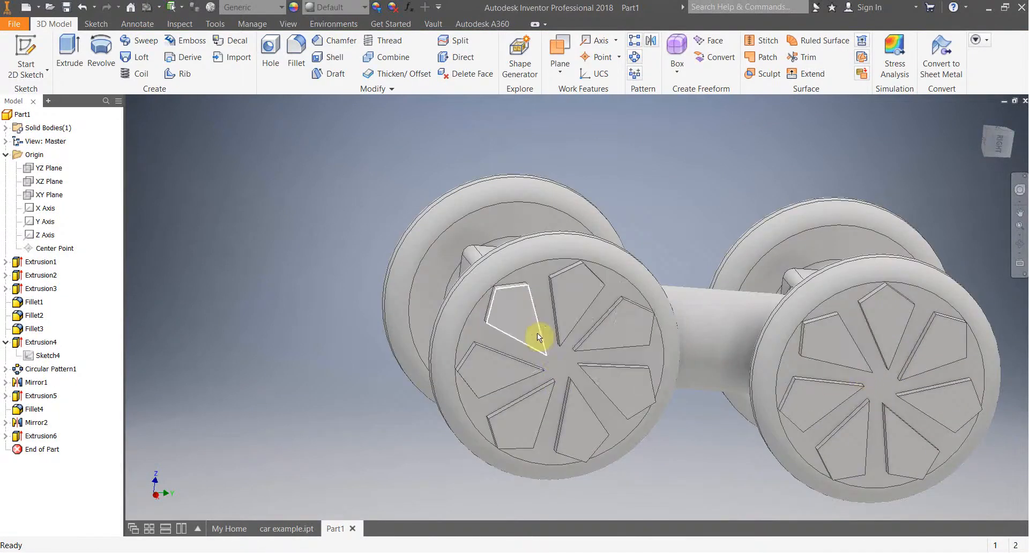
middle_click_drag(793, 314, 683, 397, "shift")
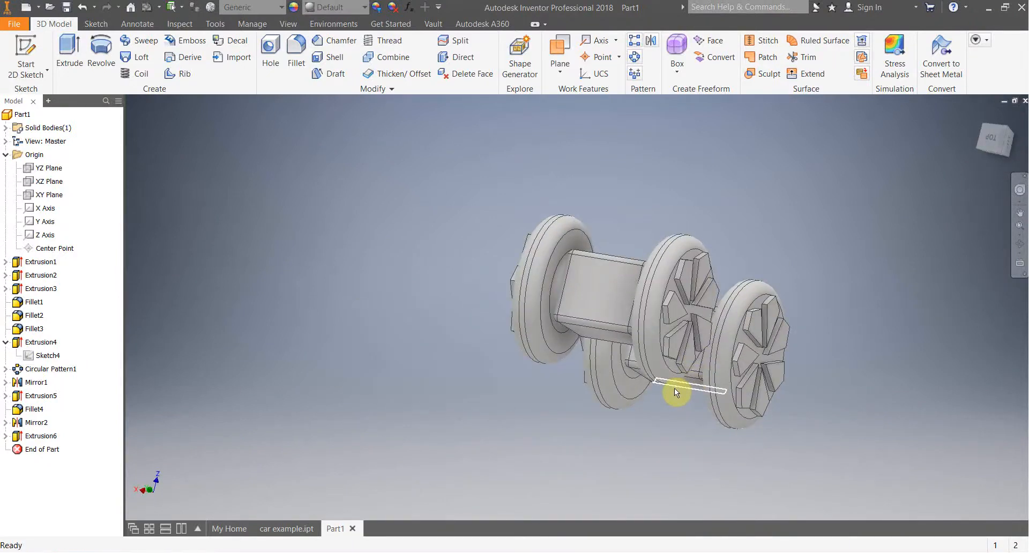